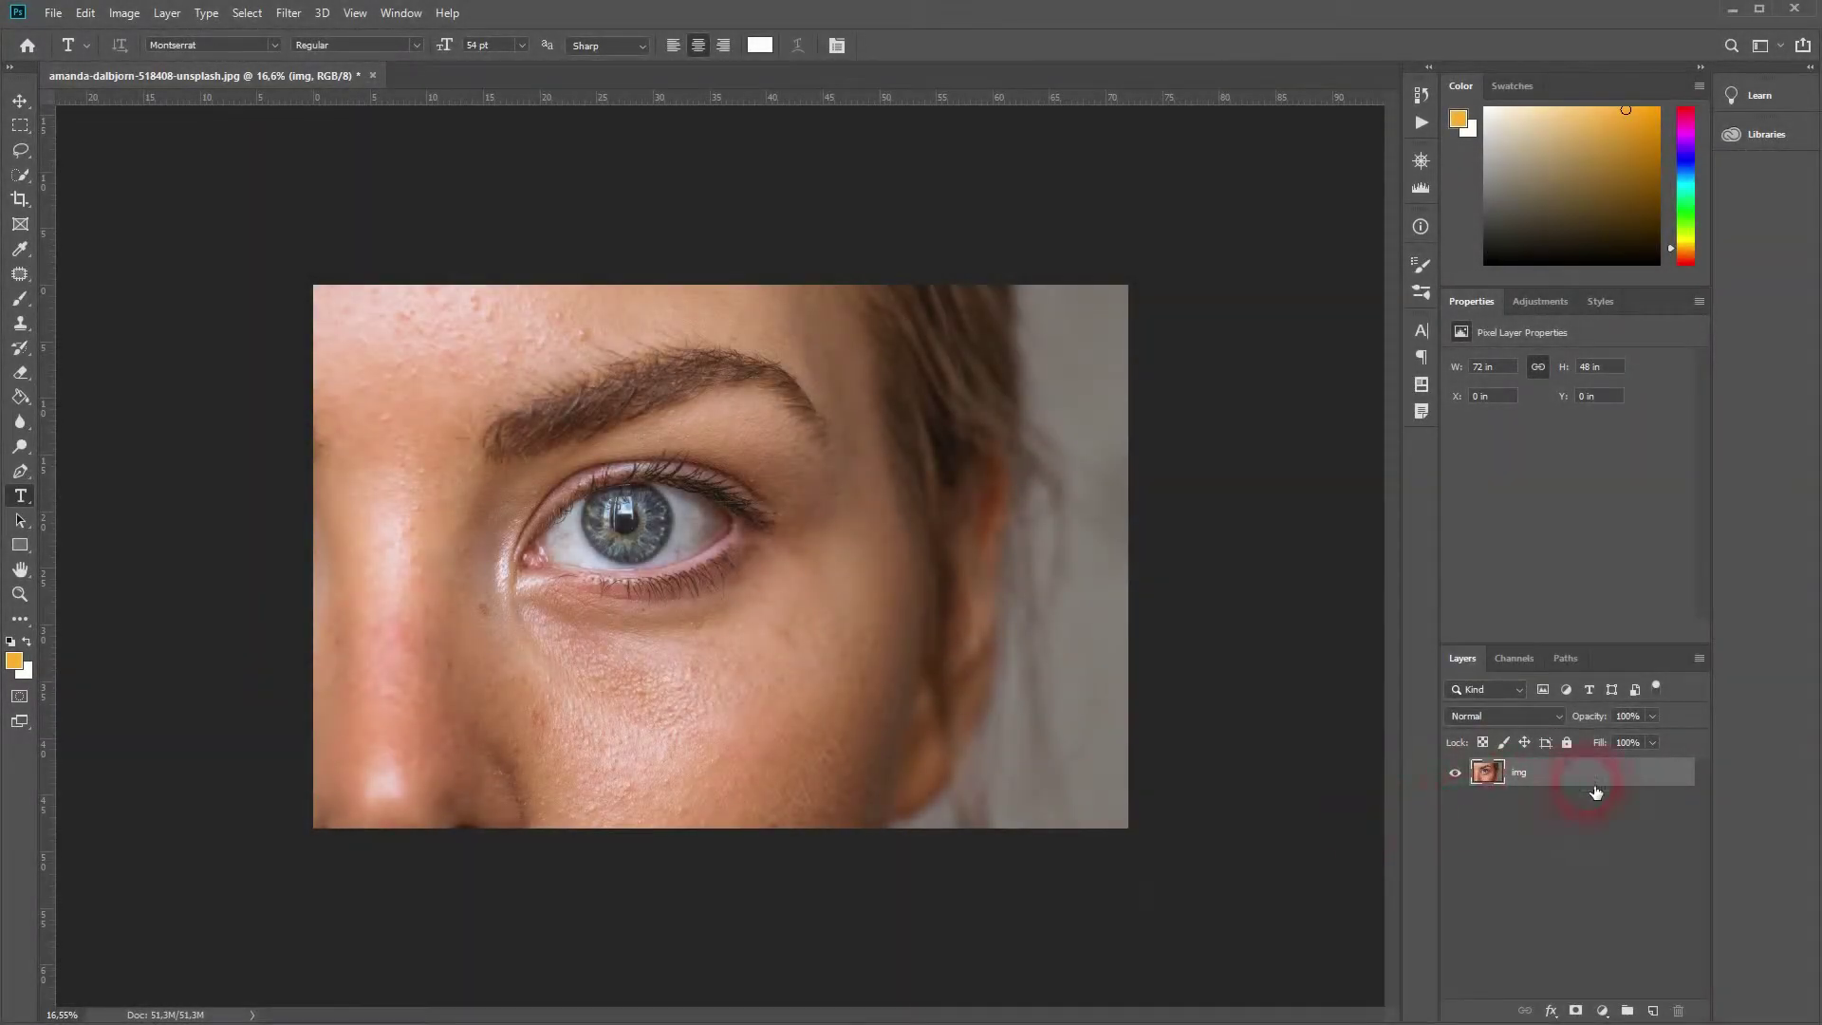
Duplicate the photo layer and select the iris with Quick Selection
{"action": "key", "text": "ctrl+j"}
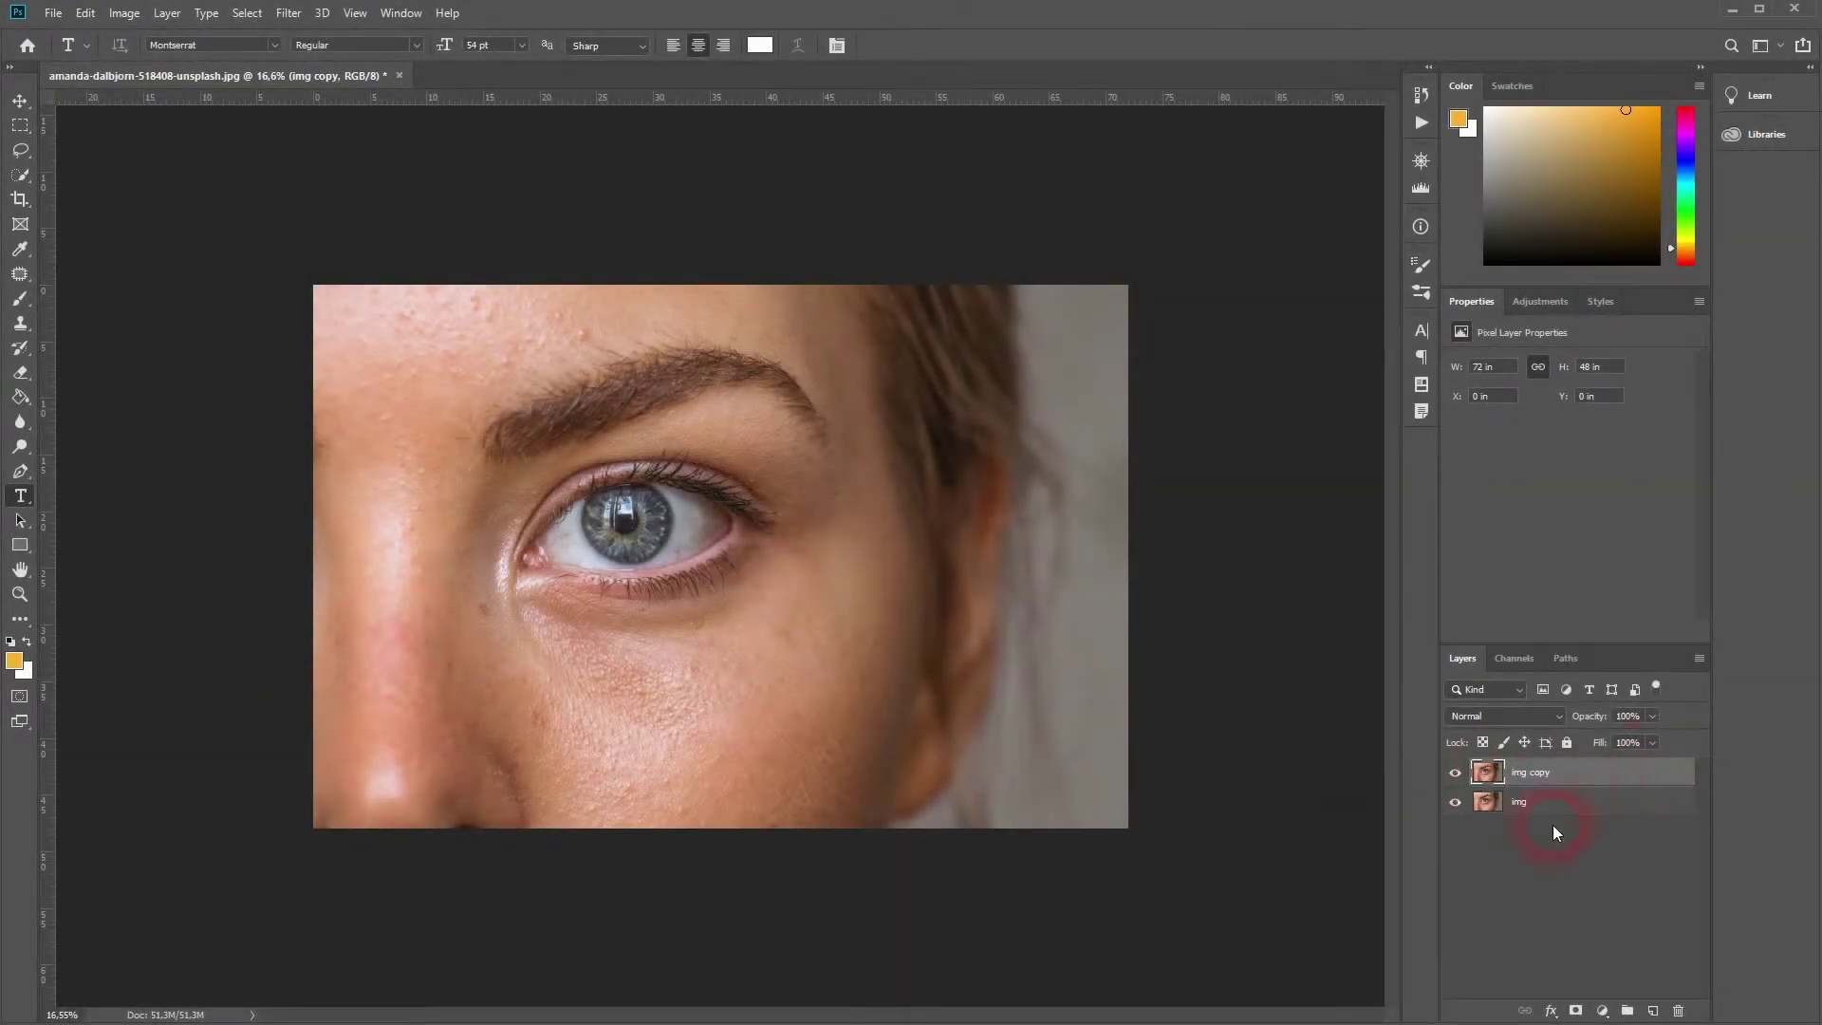
{"action": "left_click", "coordinate": [21, 176]}
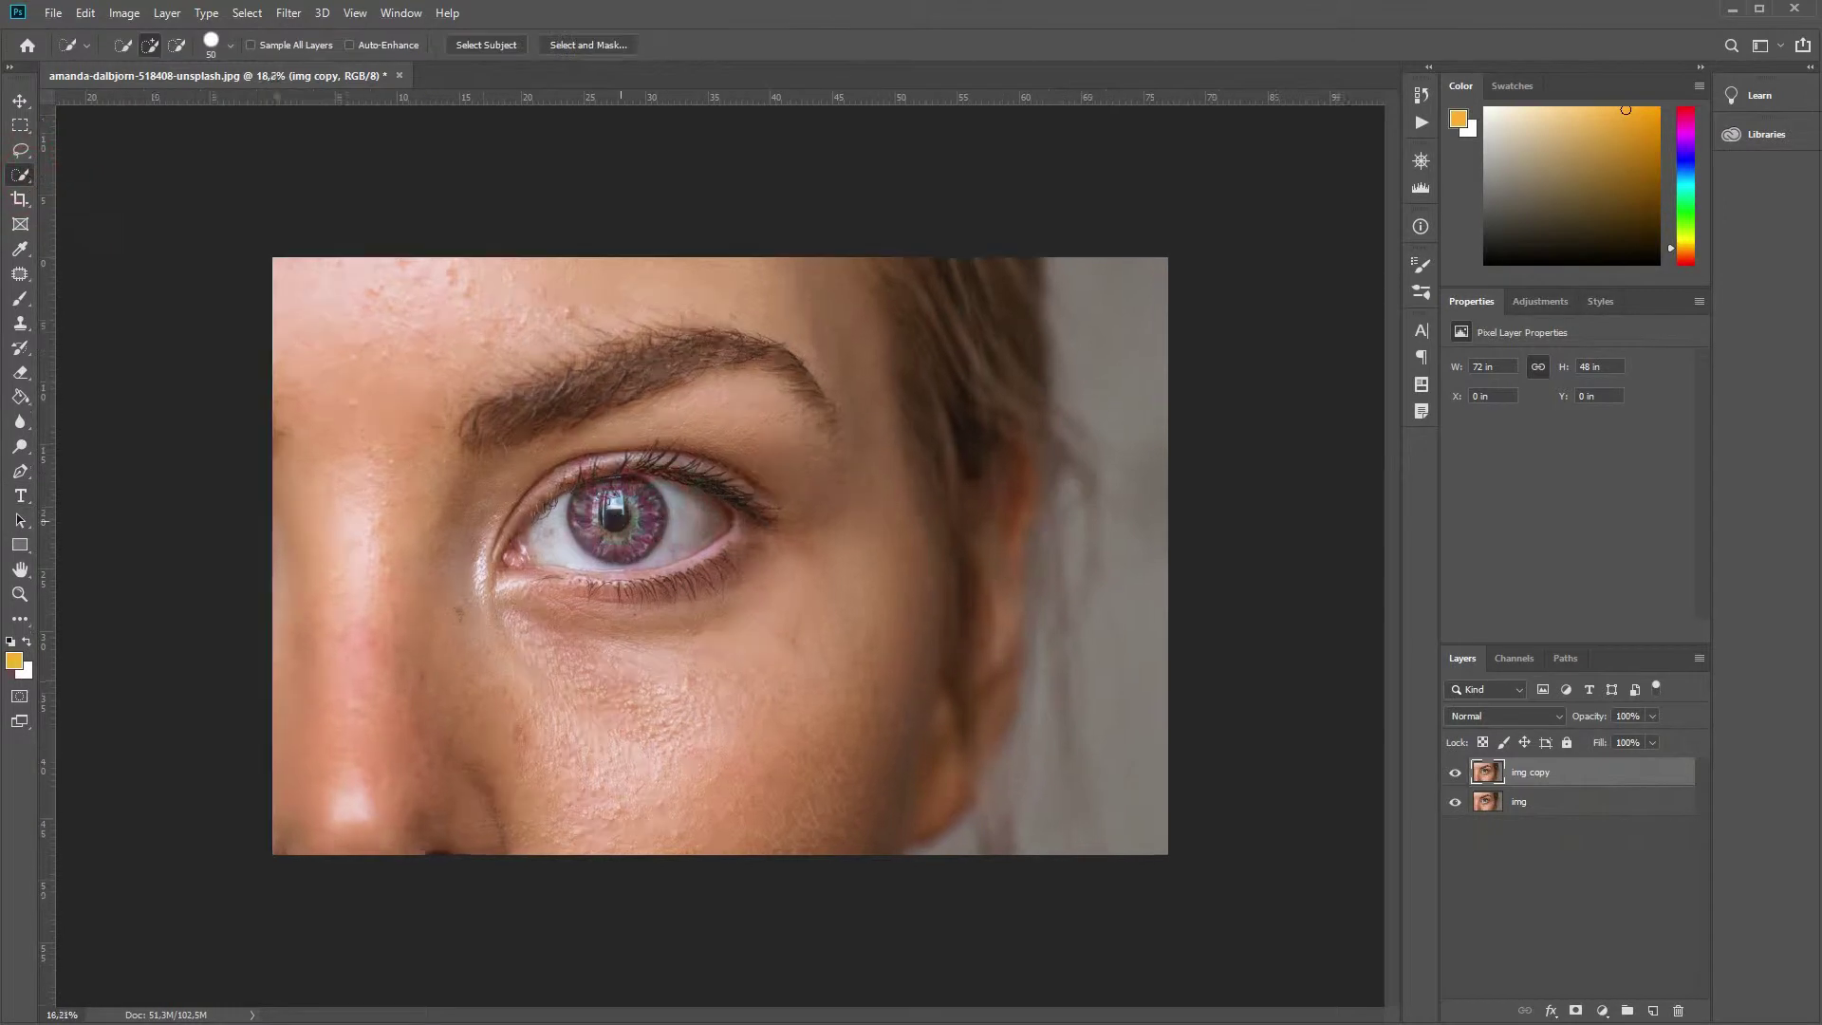
{"action": "scroll", "coordinate": [612, 512], "scroll_direction": "up", "scroll_amount": 5}
{"action": "mouse_move", "coordinate": [583, 520]}
{"action": "left_mouse_down"}
{"action": "mouse_move", "coordinate": [497, 533]}
{"action": "mouse_move", "coordinate": [615, 559]}
{"action": "left_mouse_up"}
{"action": "left_click_drag", "start_coordinate": [616, 442], "coordinate": [669, 541]}
{"action": "key", "text": "ctrl+j"}
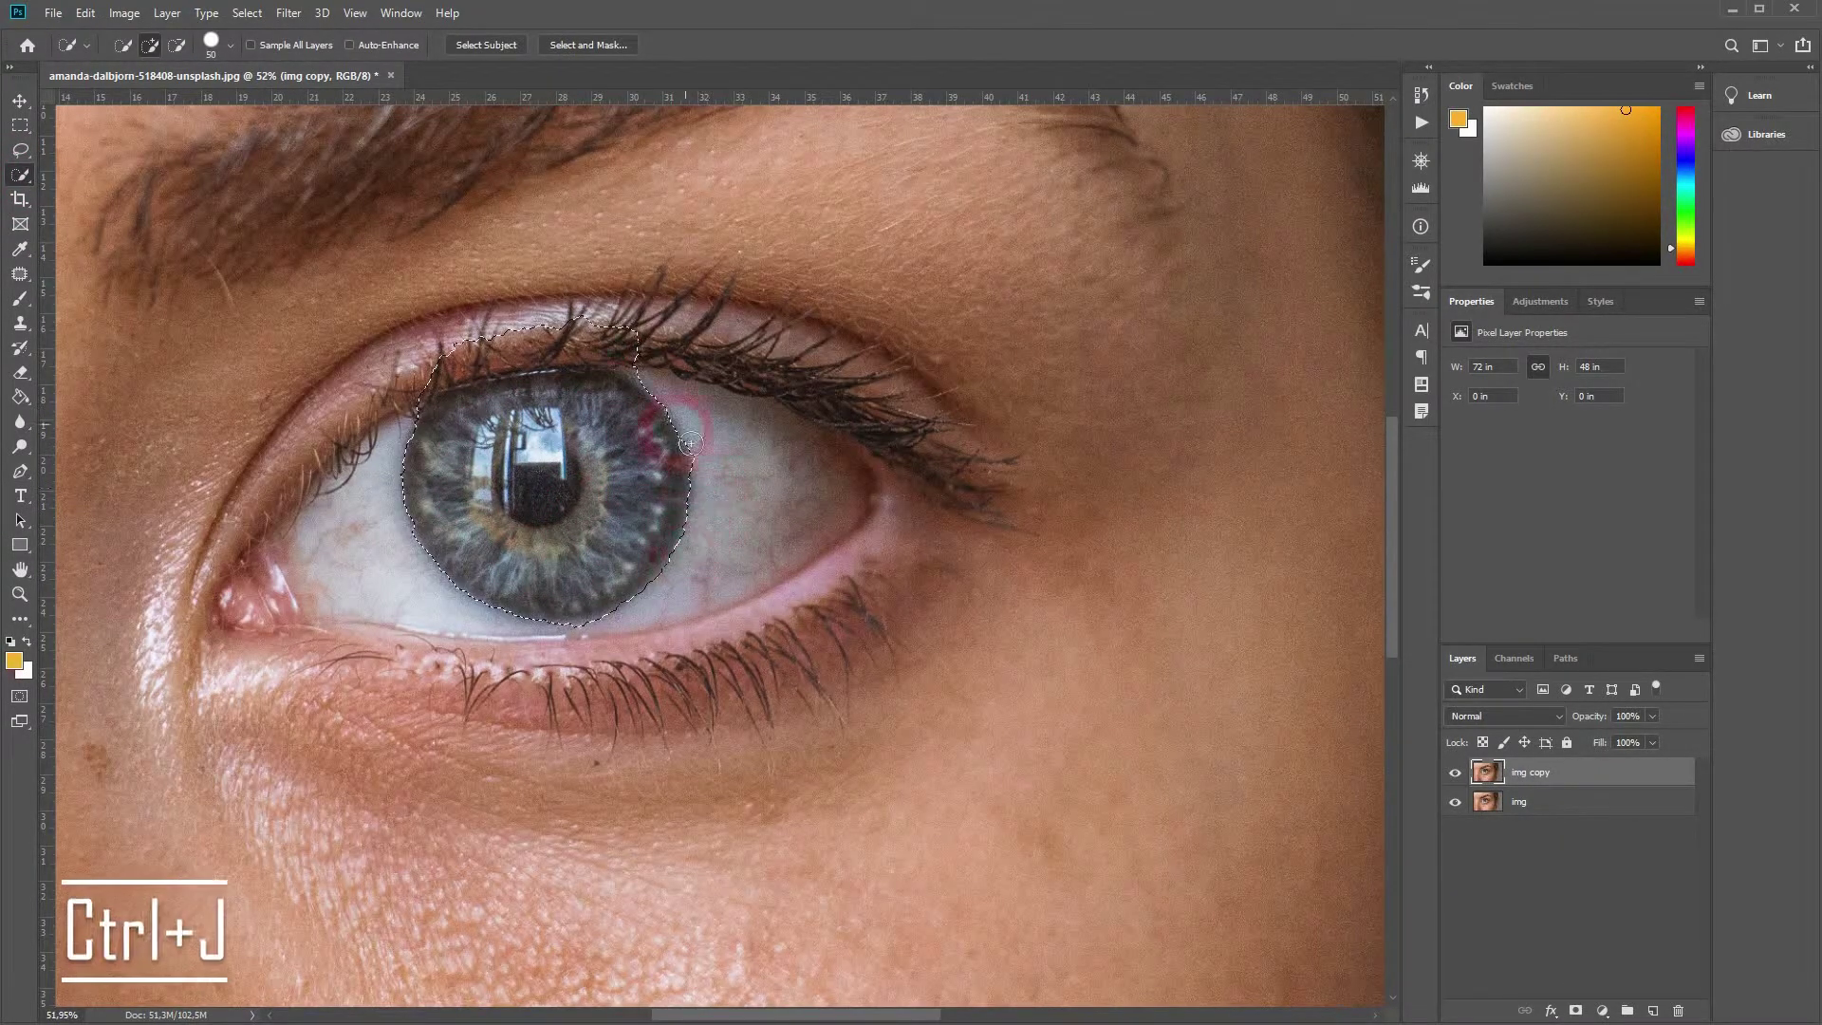
Trim the eyelid and upper eyelashes out of the iris selection
{"action": "left_click_drag", "start_coordinate": [576, 339], "coordinate": [430, 398]}
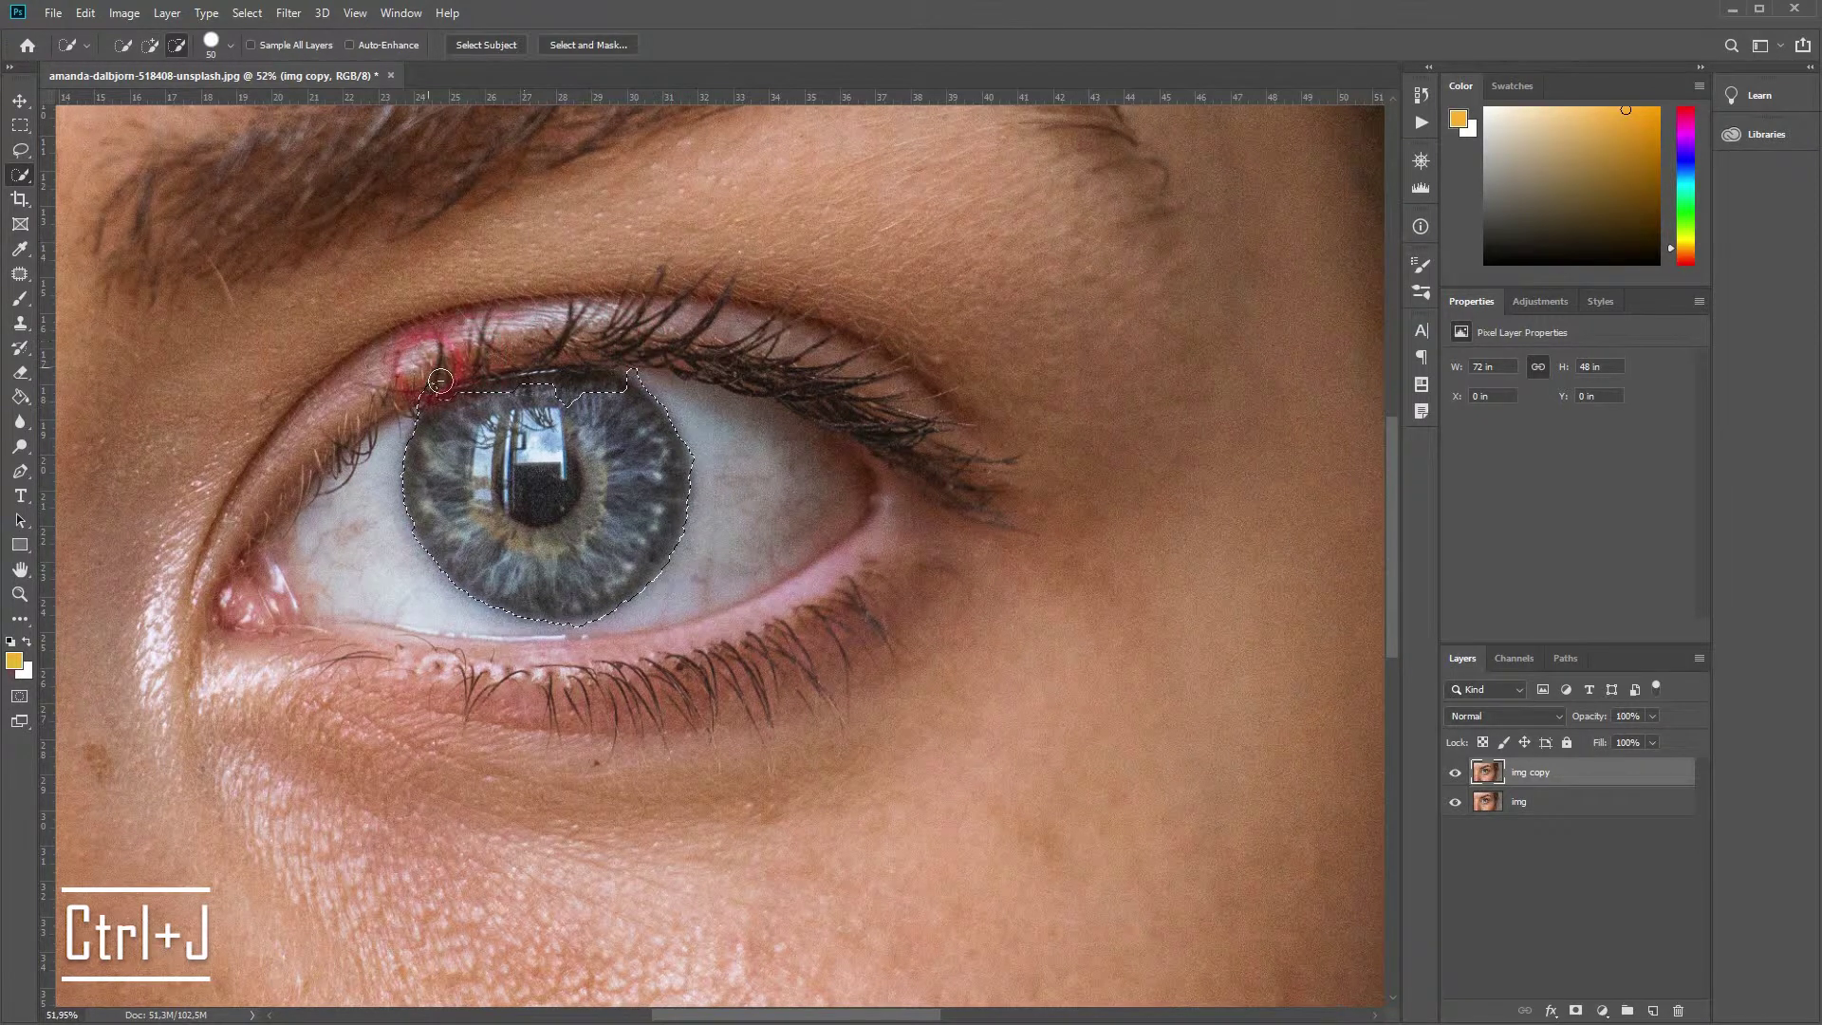
{"action": "mouse_move", "coordinate": [430, 400]}
{"action": "left_mouse_down"}
{"action": "mouse_move", "coordinate": [512, 420]}
{"action": "mouse_move", "coordinate": [627, 399]}
{"action": "left_mouse_up"}
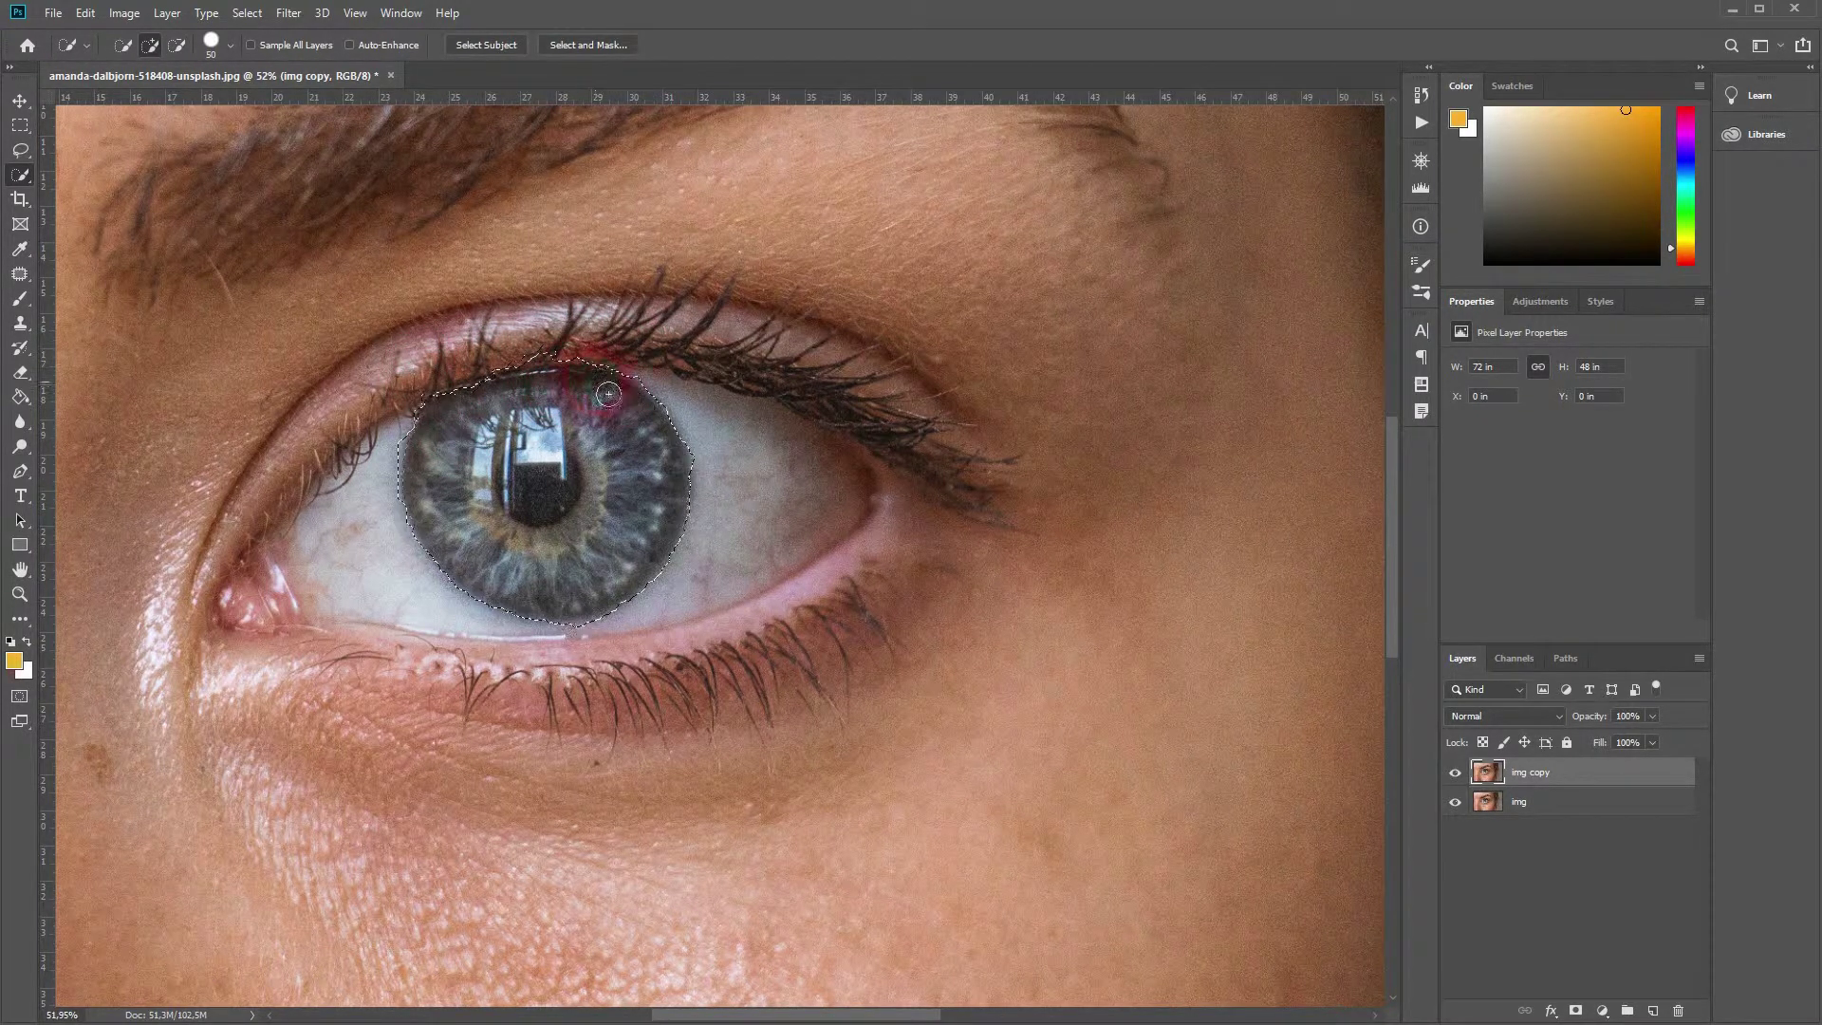
{"action": "mouse_move", "coordinate": [544, 328]}
{"action": "left_mouse_down", "text": "alt"}
{"action": "mouse_move", "coordinate": [535, 374]}
{"action": "mouse_move", "coordinate": [597, 374]}
{"action": "left_mouse_up", "text": "alt"}
Turn the iris selection into a mask and refine its lower edge in Select and Mask
{"action": "left_click", "coordinate": [1576, 1011]}
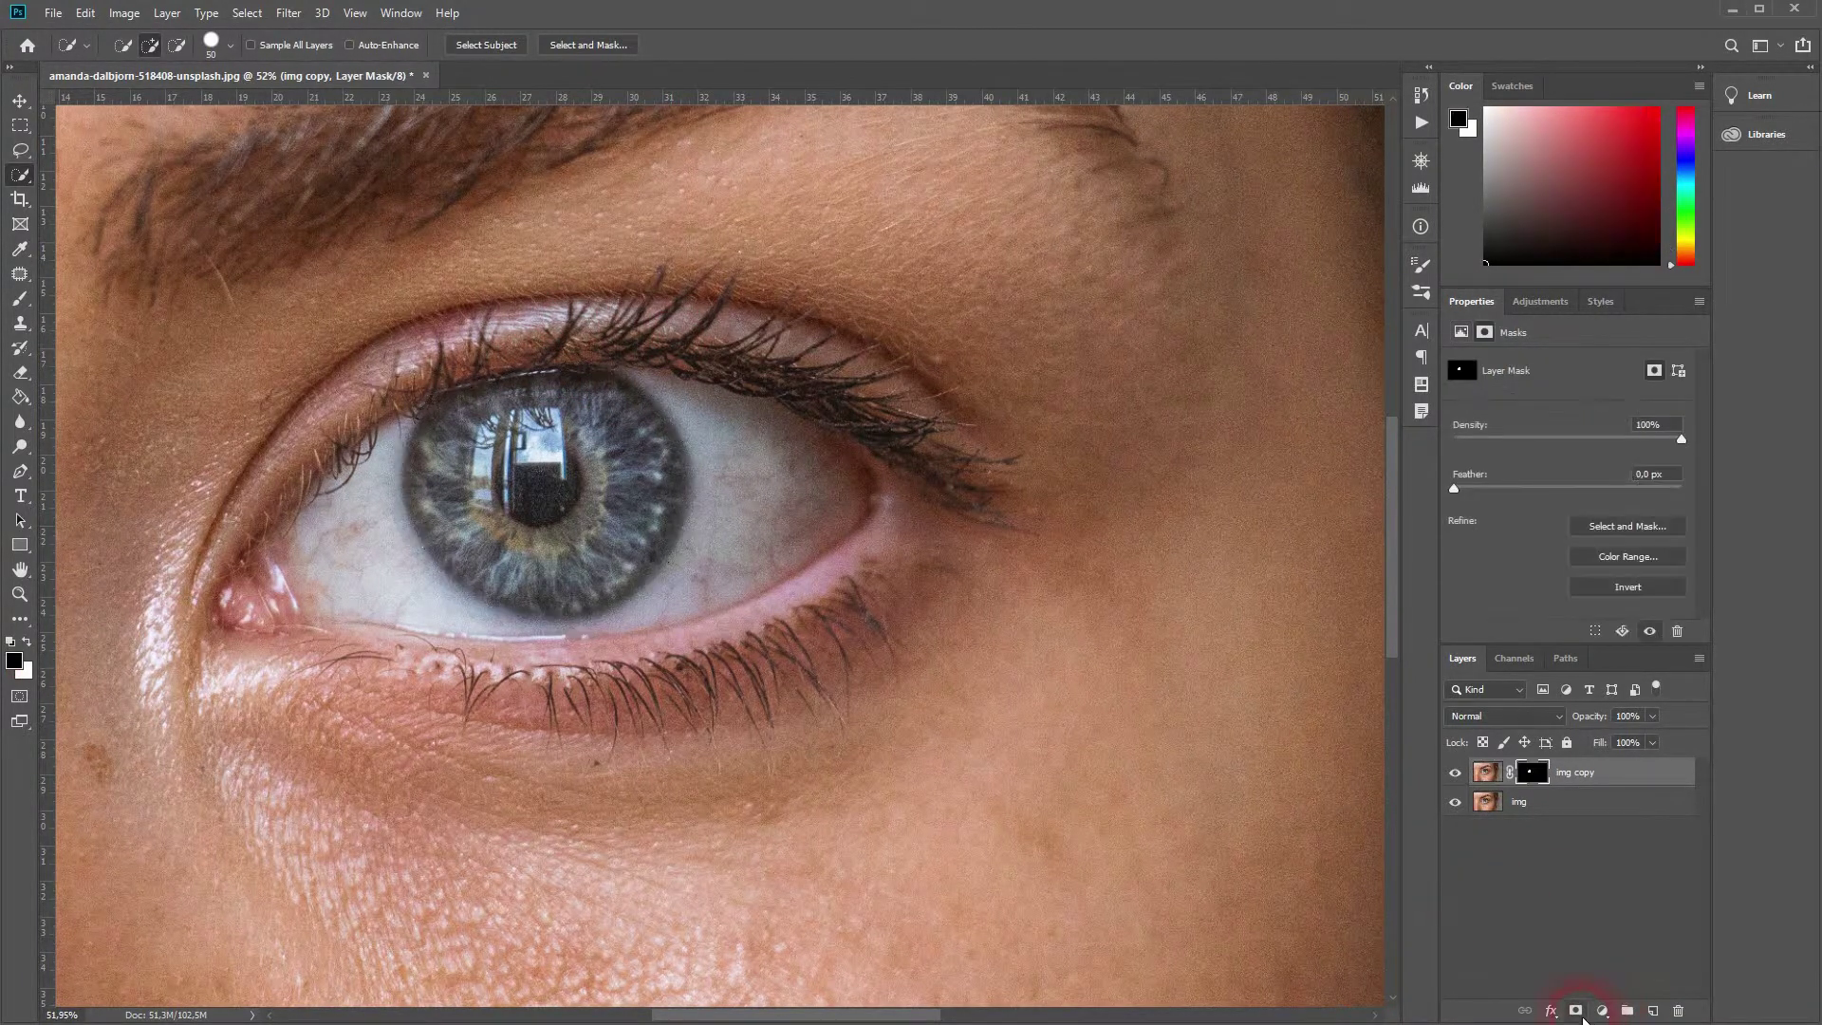
{"action": "left_click", "coordinate": [1609, 530]}
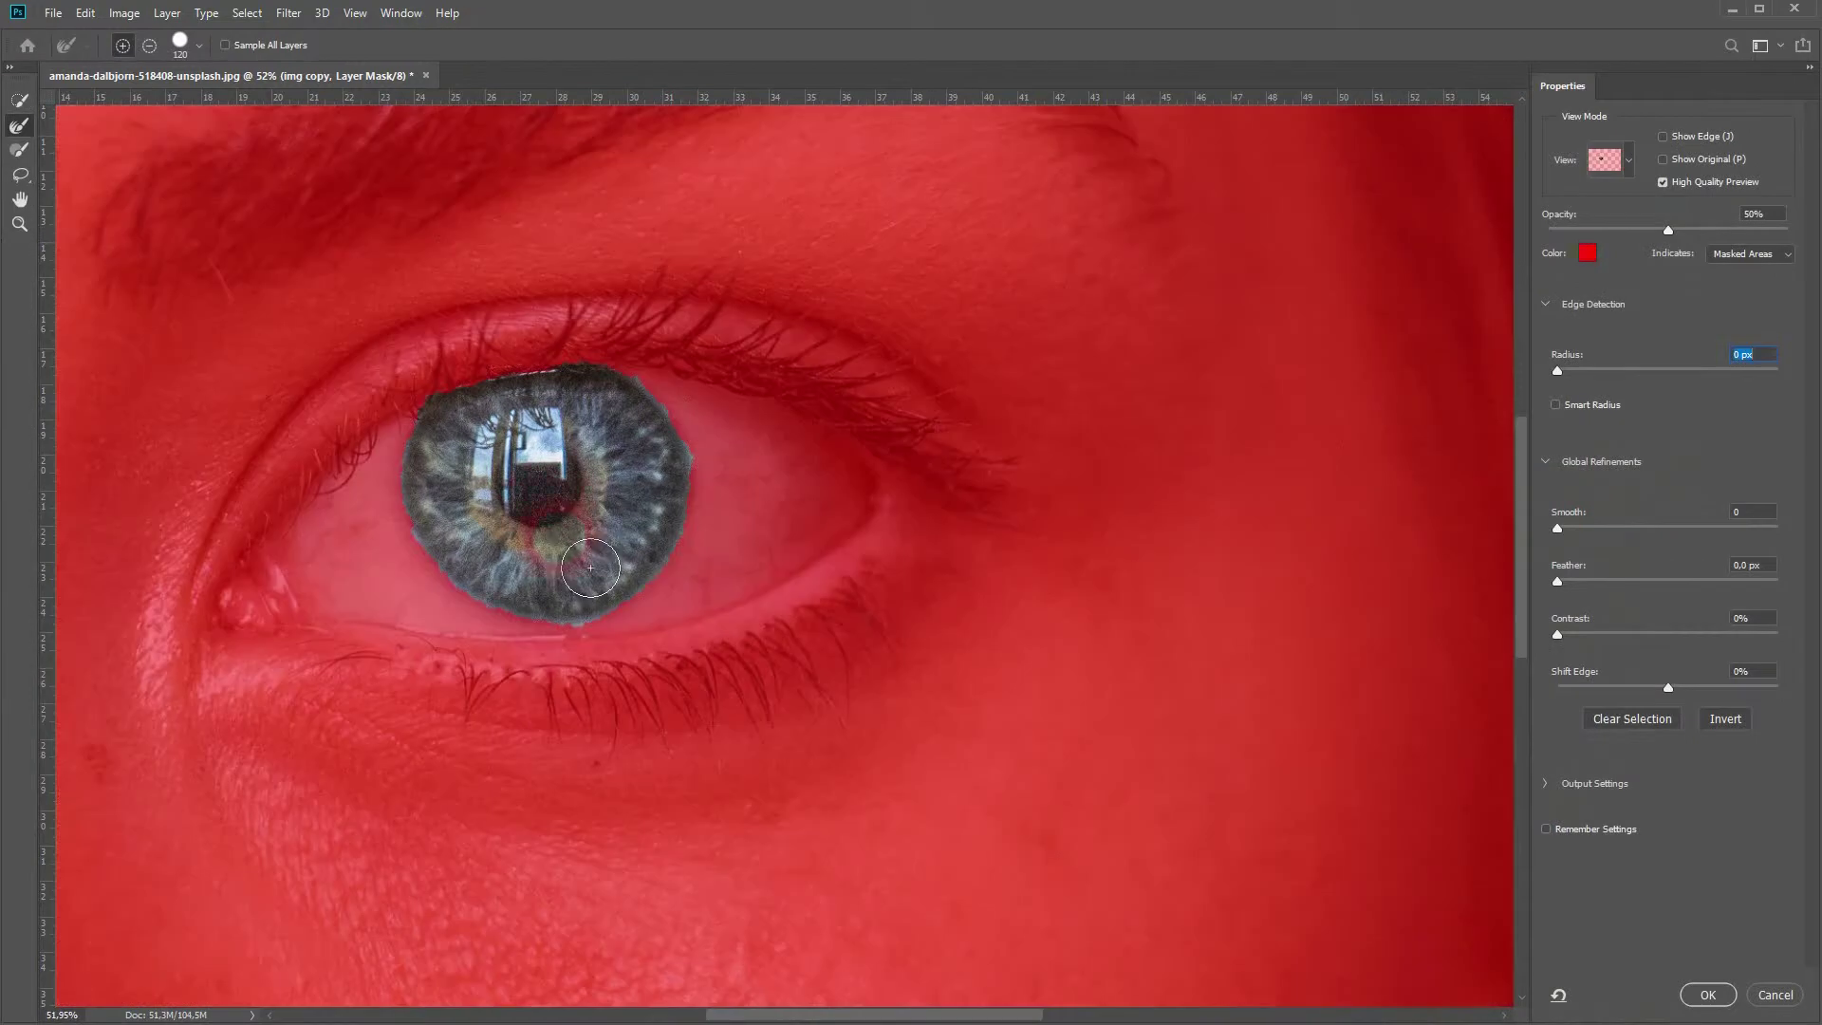
{"action": "mouse_move", "coordinate": [444, 489]}
{"action": "left_mouse_down"}
{"action": "mouse_move", "coordinate": [505, 621]}
{"action": "mouse_move", "coordinate": [662, 631]}
{"action": "mouse_move", "coordinate": [718, 477]}
{"action": "mouse_move", "coordinate": [673, 416]}
{"action": "left_mouse_up"}
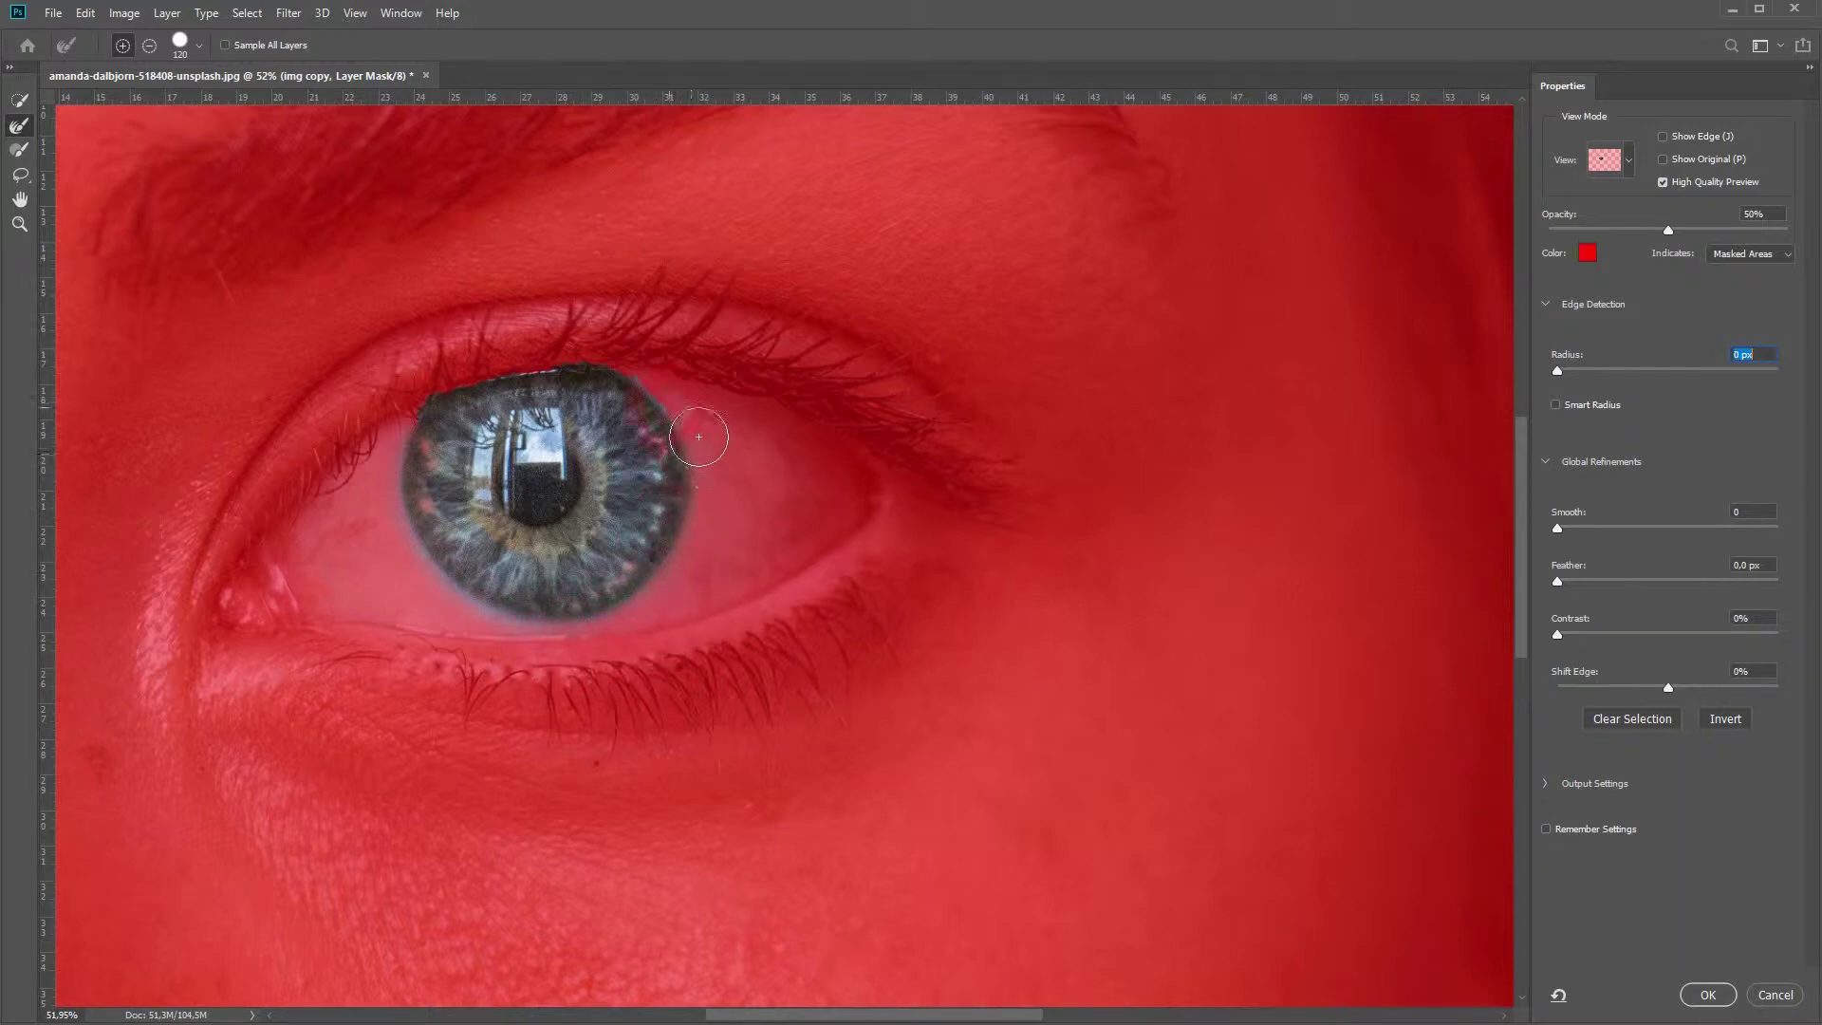
{"action": "left_click", "coordinate": [1708, 994]}
With the photo layer hidden, paint the eyelid out of the iris mask in black
{"action": "left_click", "coordinate": [1455, 802]}
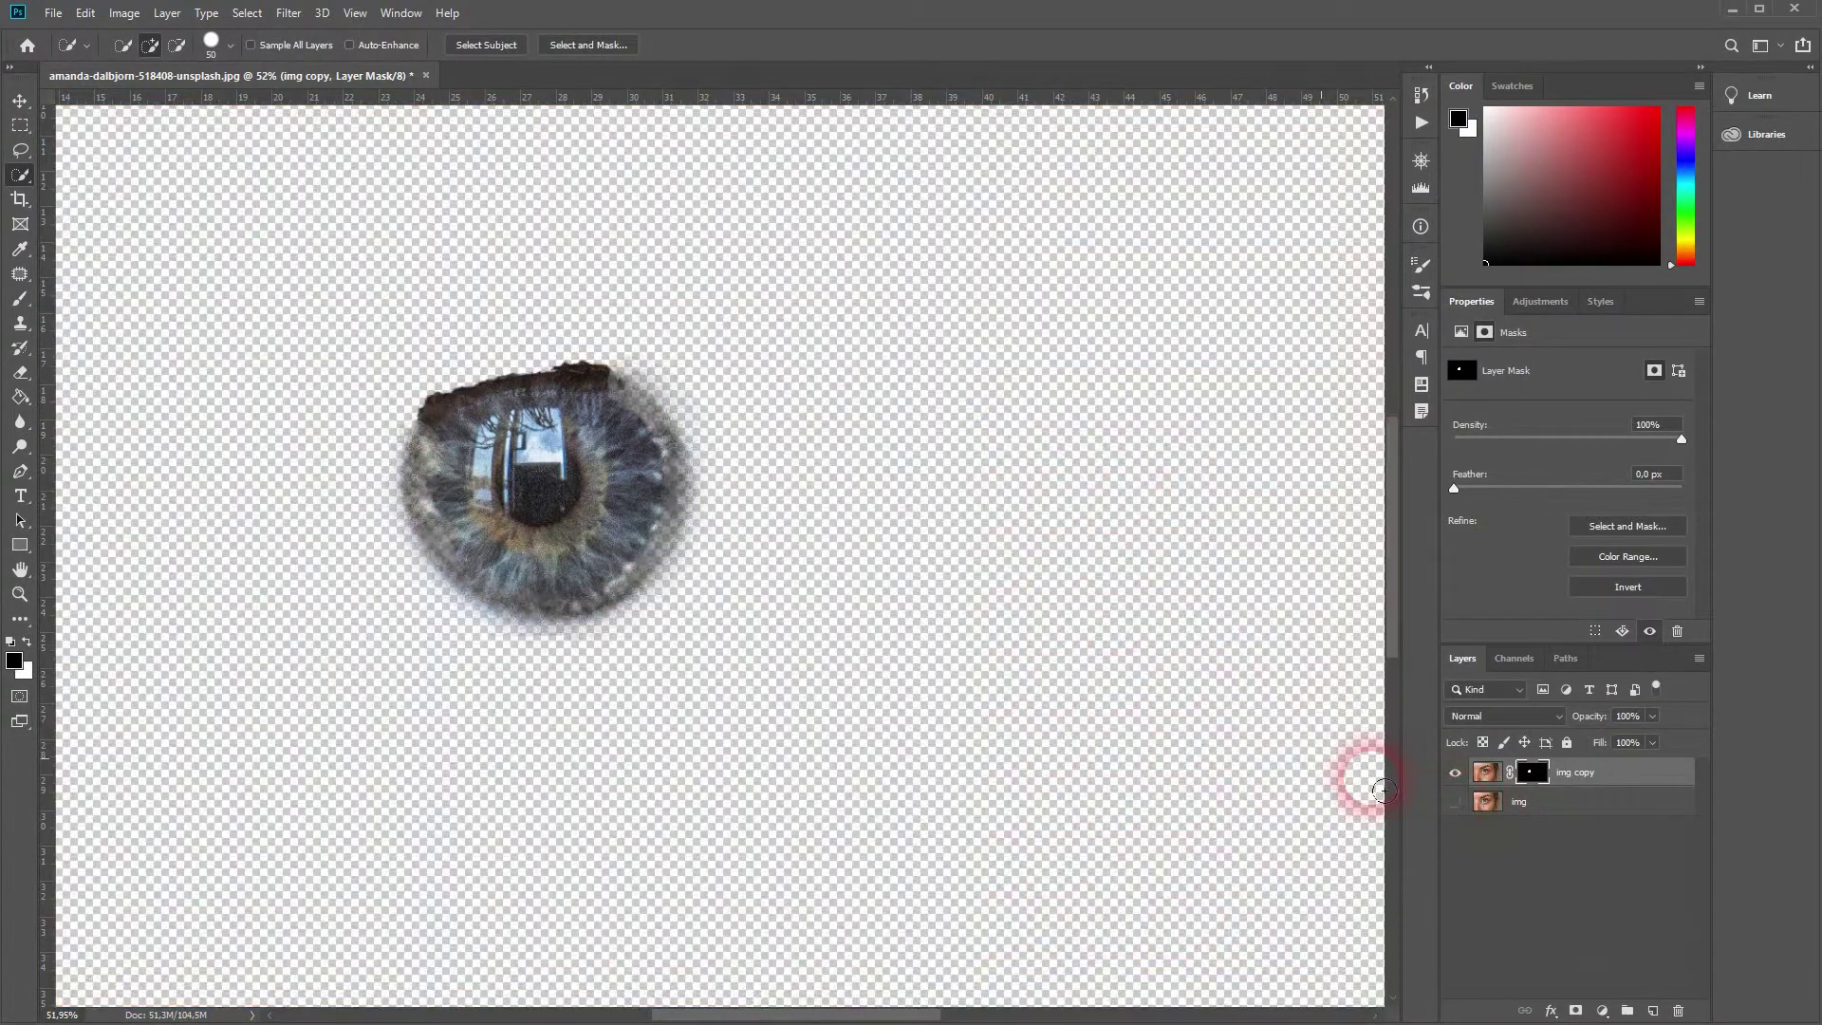
{"action": "scroll", "coordinate": [484, 370], "scroll_direction": "up", "scroll_amount": 5}
{"action": "scroll", "coordinate": [460, 415], "scroll_direction": "up", "scroll_amount": 3}
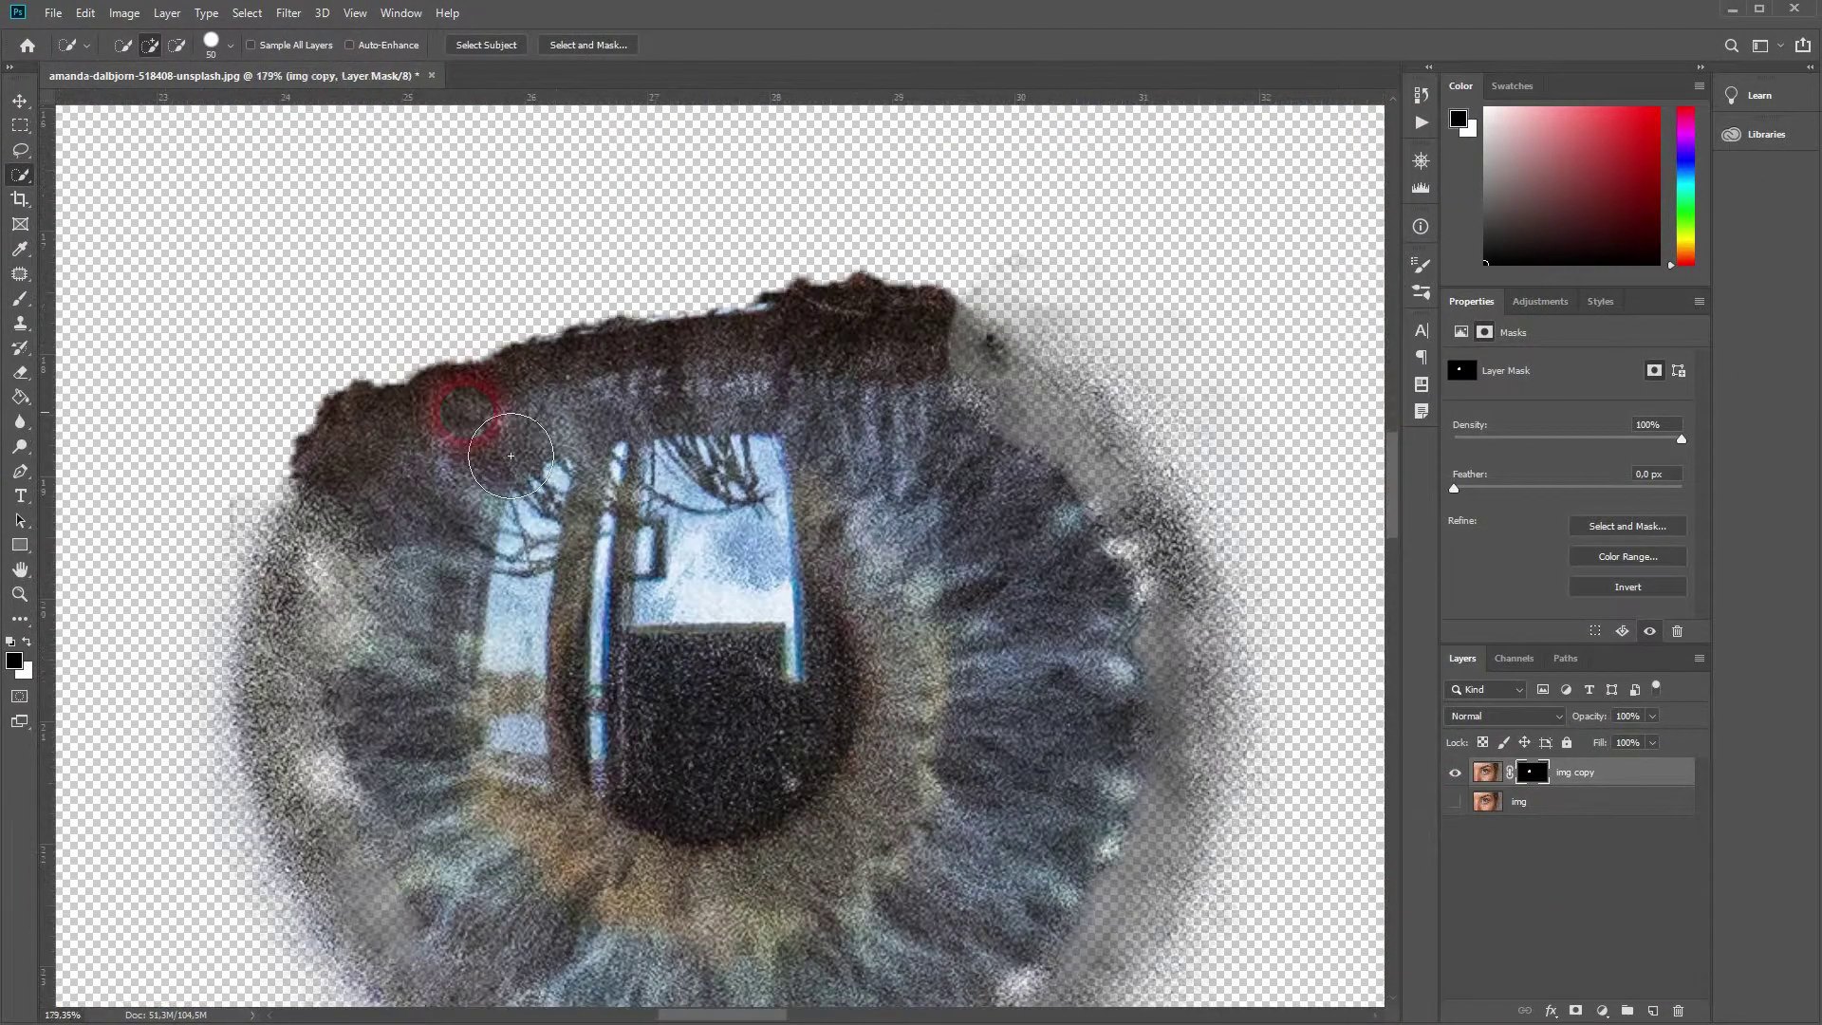
{"action": "left_click", "coordinate": [20, 300]}
{"action": "key", "text": "x"}
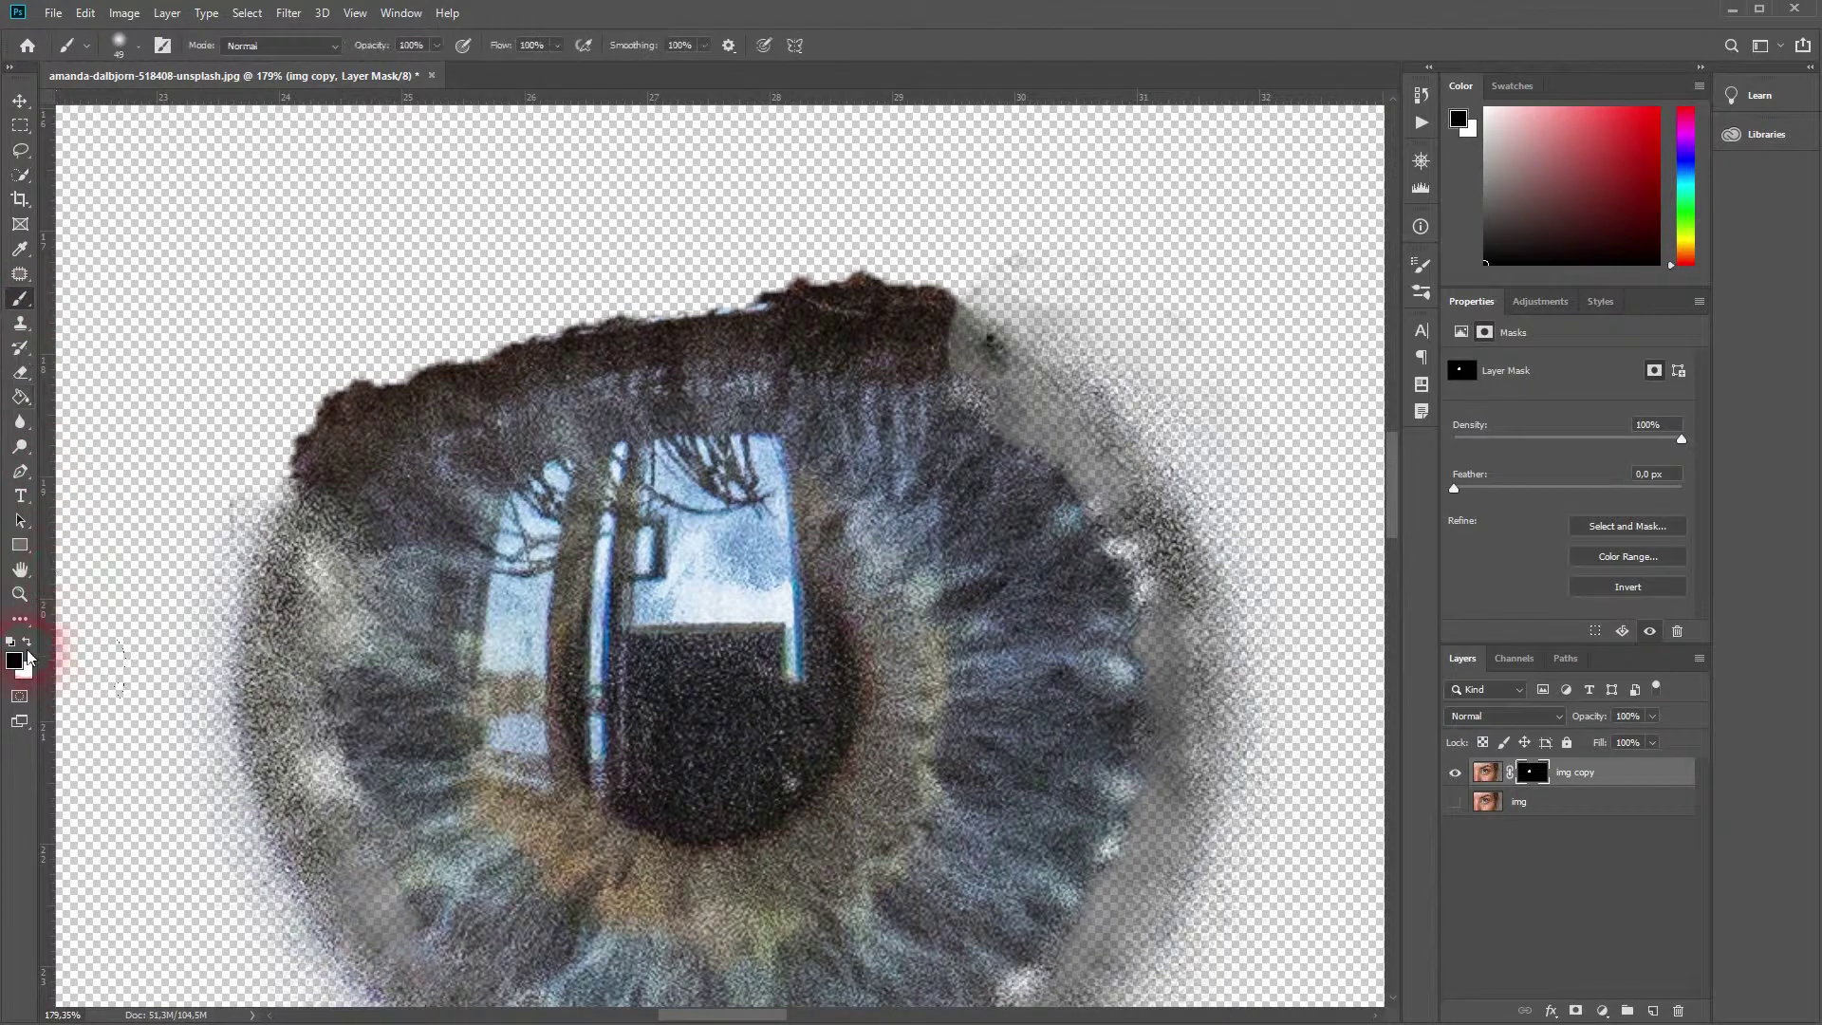
{"action": "mouse_move", "coordinate": [883, 235]}
{"action": "left_mouse_down"}
{"action": "mouse_move", "coordinate": [775, 285]}
{"action": "mouse_move", "coordinate": [1182, 420]}
{"action": "mouse_move", "coordinate": [1310, 705]}
{"action": "mouse_move", "coordinate": [761, 284]}
{"action": "mouse_move", "coordinate": [982, 306]}
{"action": "mouse_move", "coordinate": [598, 306]}
{"action": "mouse_move", "coordinate": [520, 313]}
{"action": "mouse_move", "coordinate": [427, 356]}
{"action": "mouse_move", "coordinate": [277, 485]}
{"action": "mouse_move", "coordinate": [164, 626]}
{"action": "mouse_move", "coordinate": [171, 761]}
{"action": "left_mouse_up"}
{"action": "scroll", "coordinate": [179, 768], "scroll_direction": "down", "scroll_amount": 3}
{"action": "scroll", "coordinate": [178, 769], "scroll_direction": "down", "scroll_amount": 5}
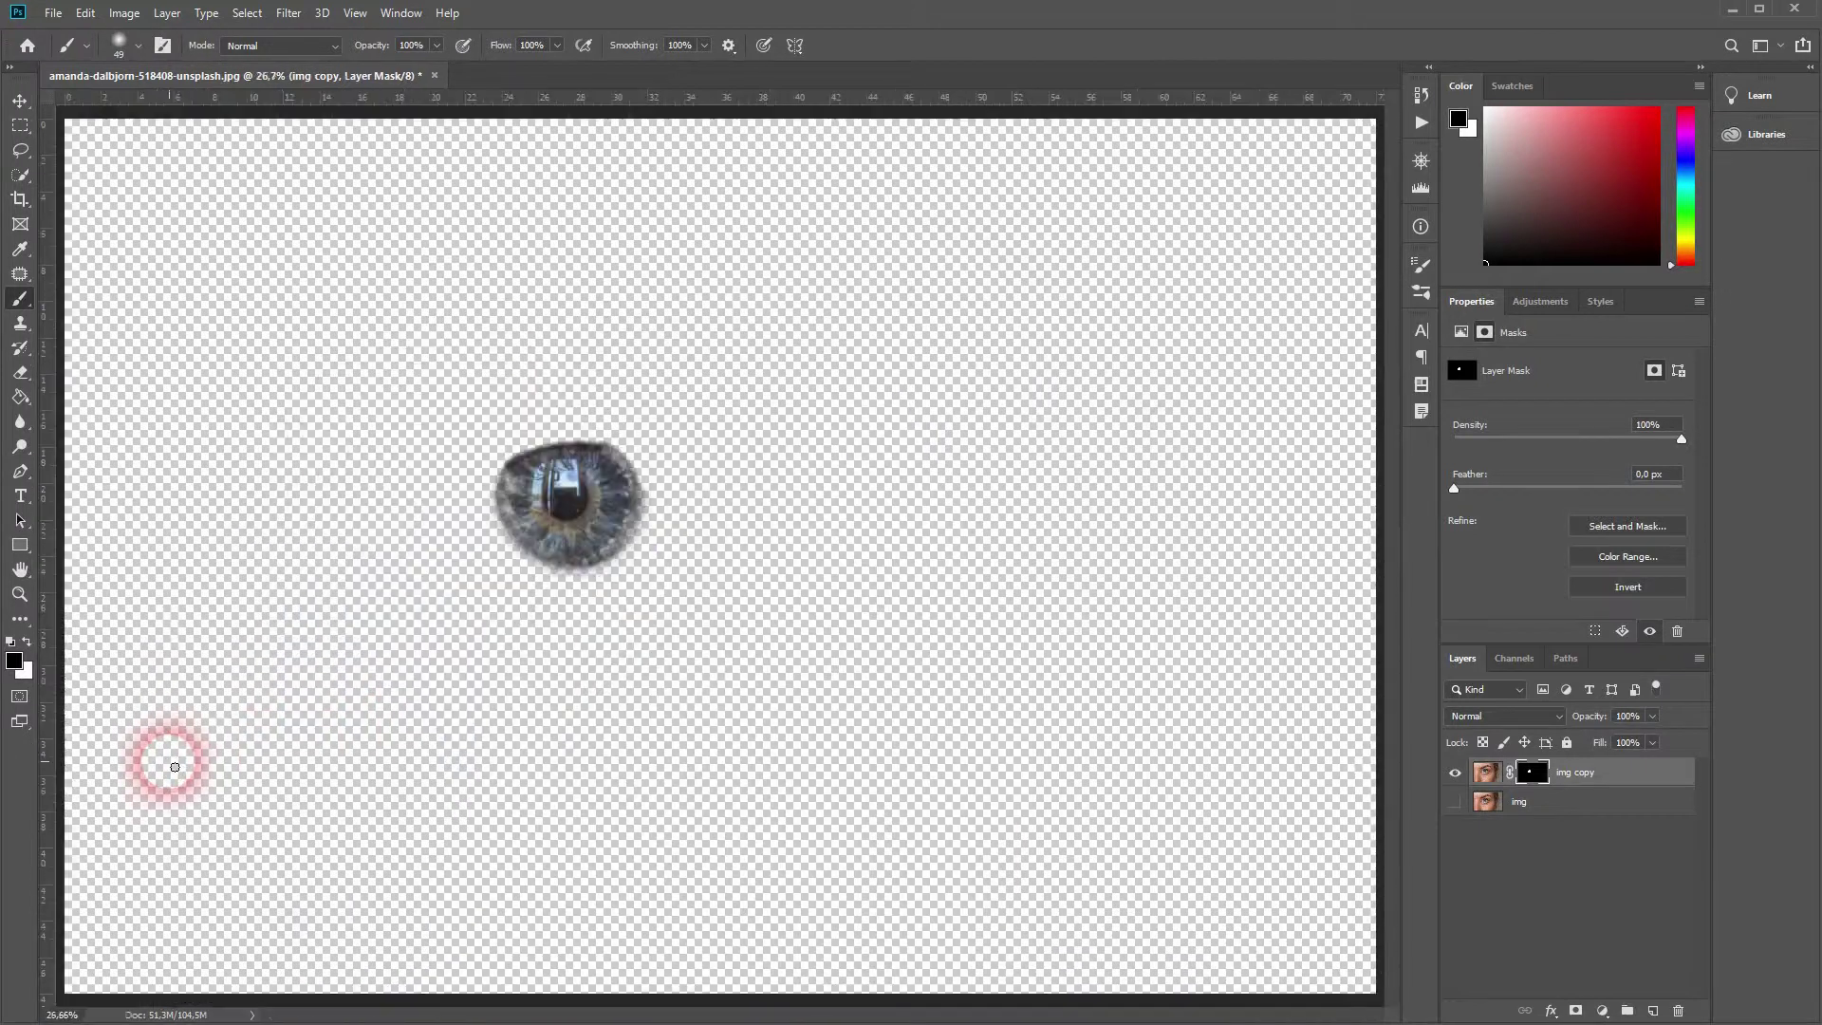
{"action": "left_click", "coordinate": [1455, 803]}
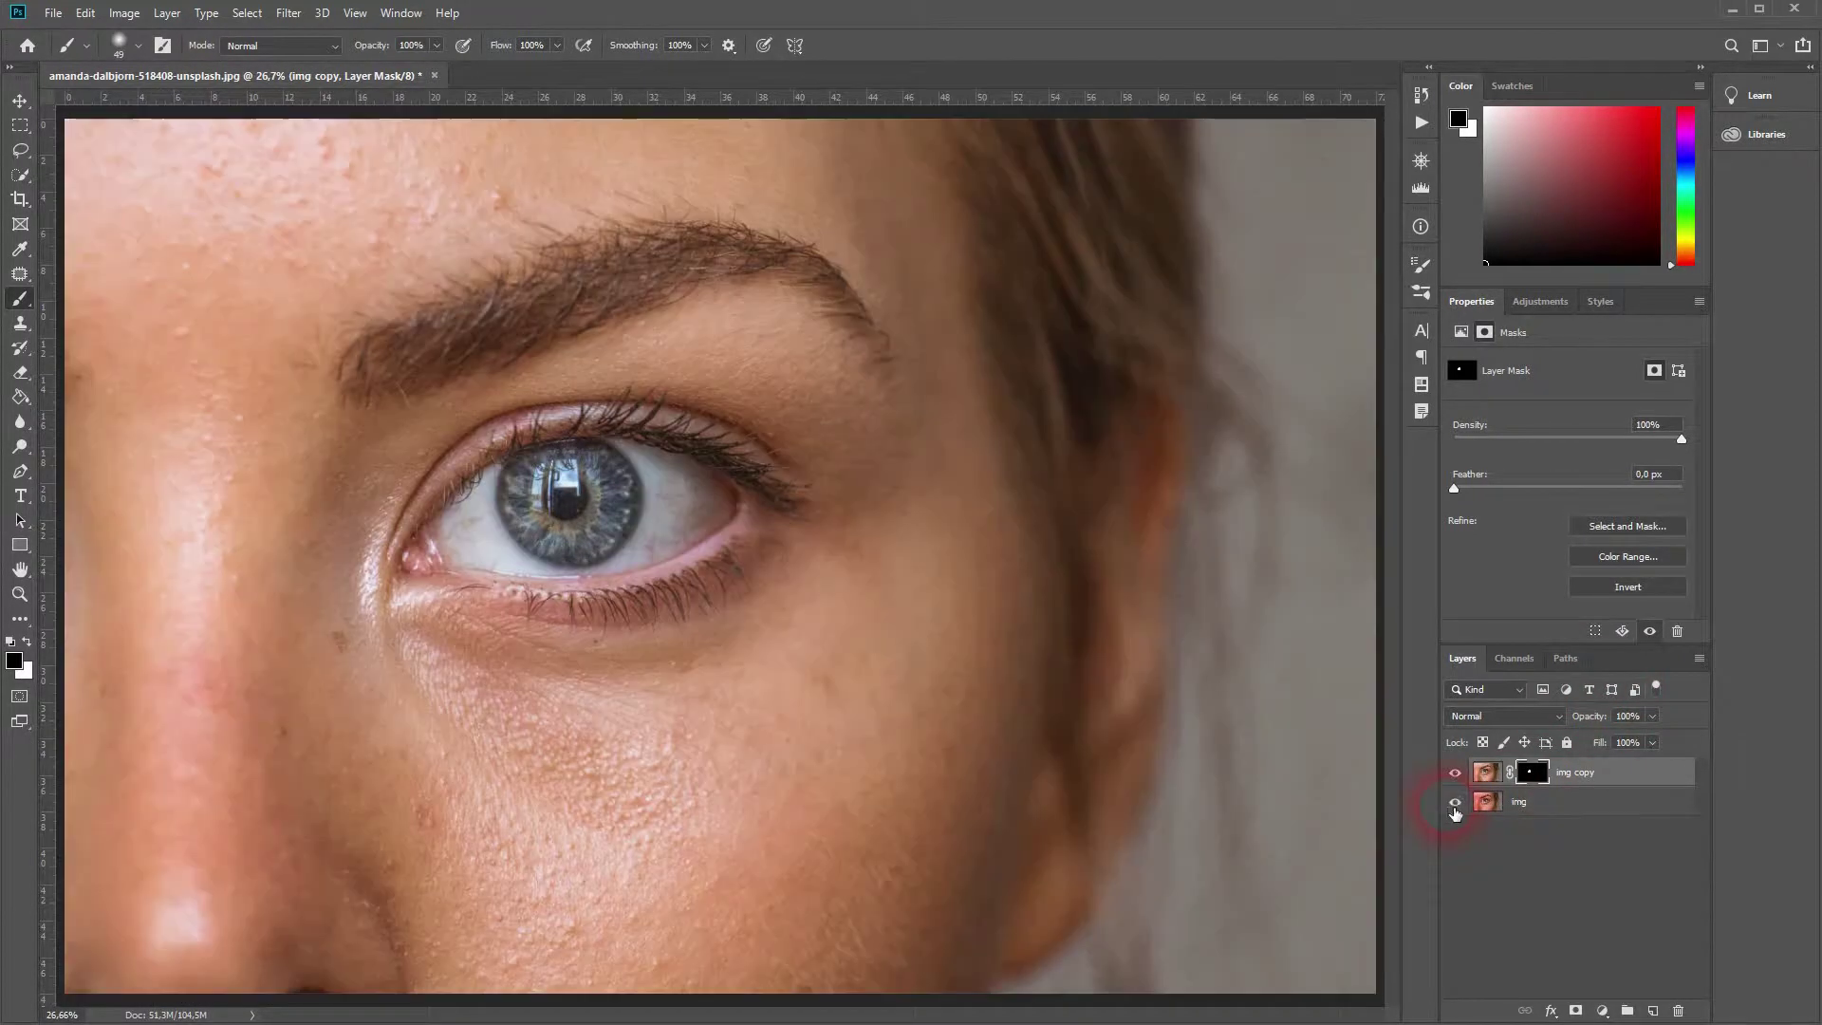
{"action": "scroll", "coordinate": [854, 661], "scroll_direction": "down", "scroll_amount": 2}
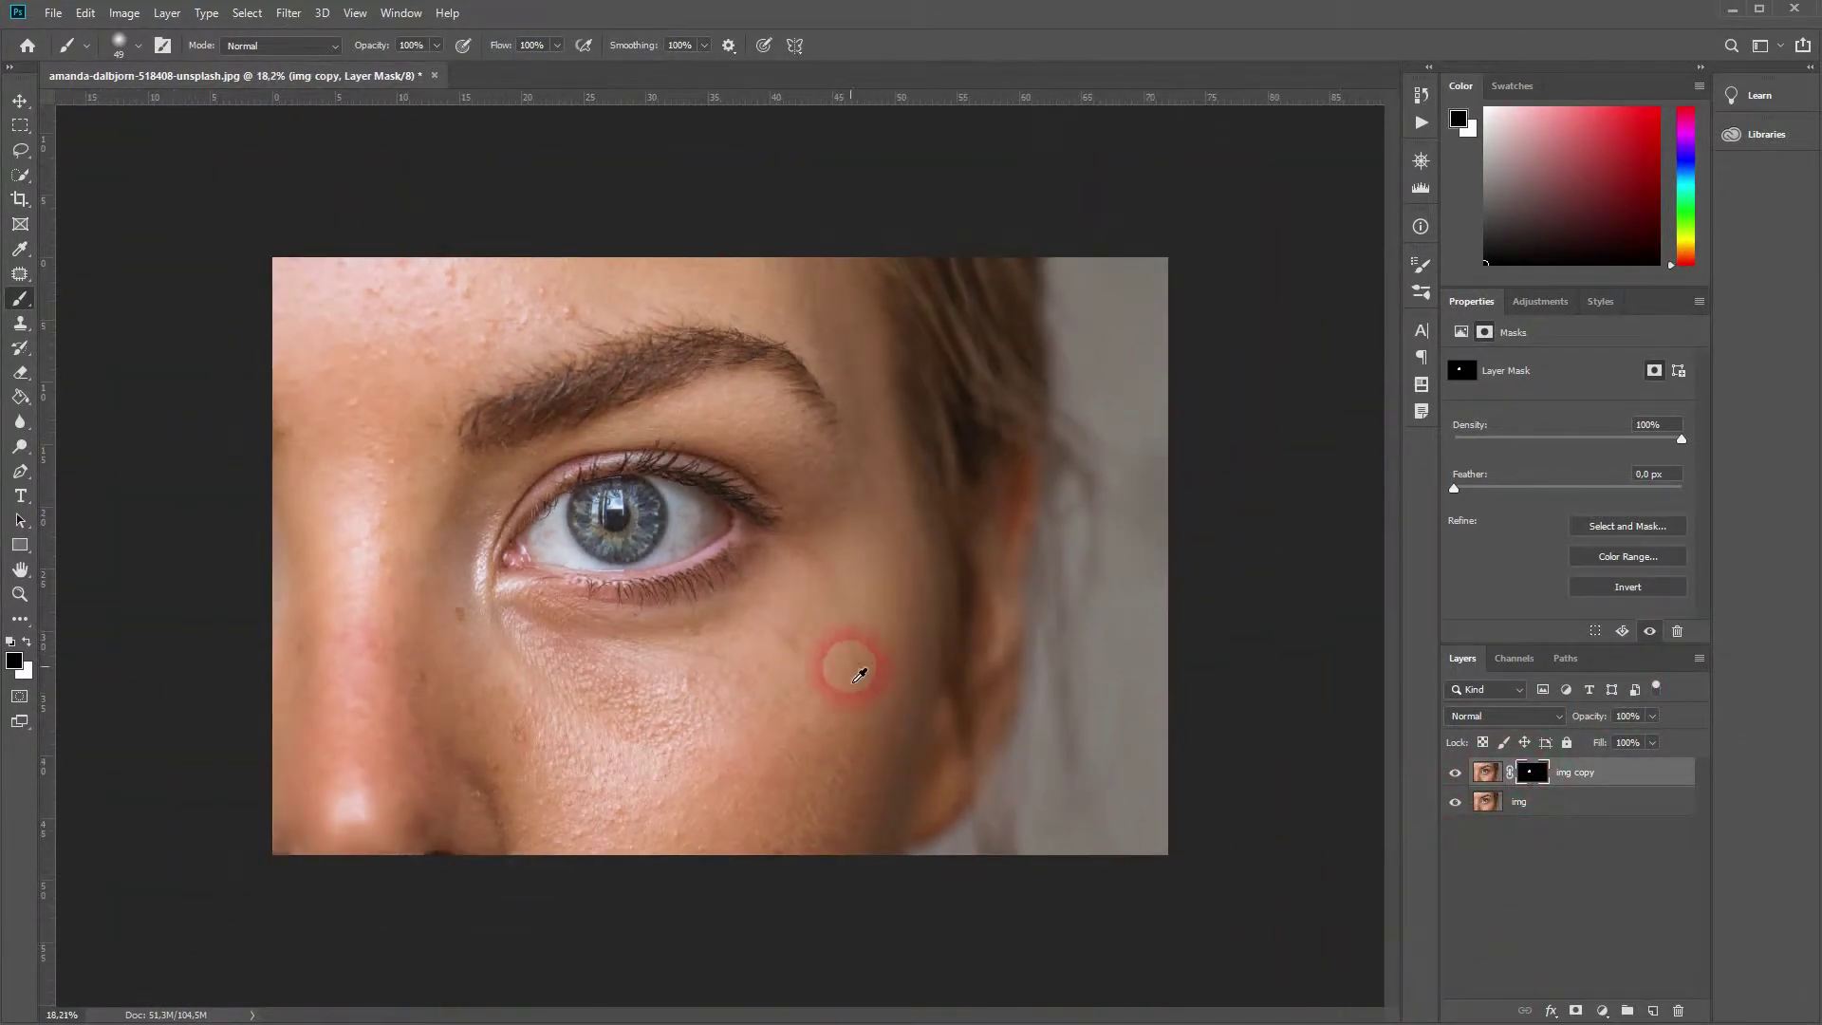
{"action": "left_click", "coordinate": [1625, 1012]}
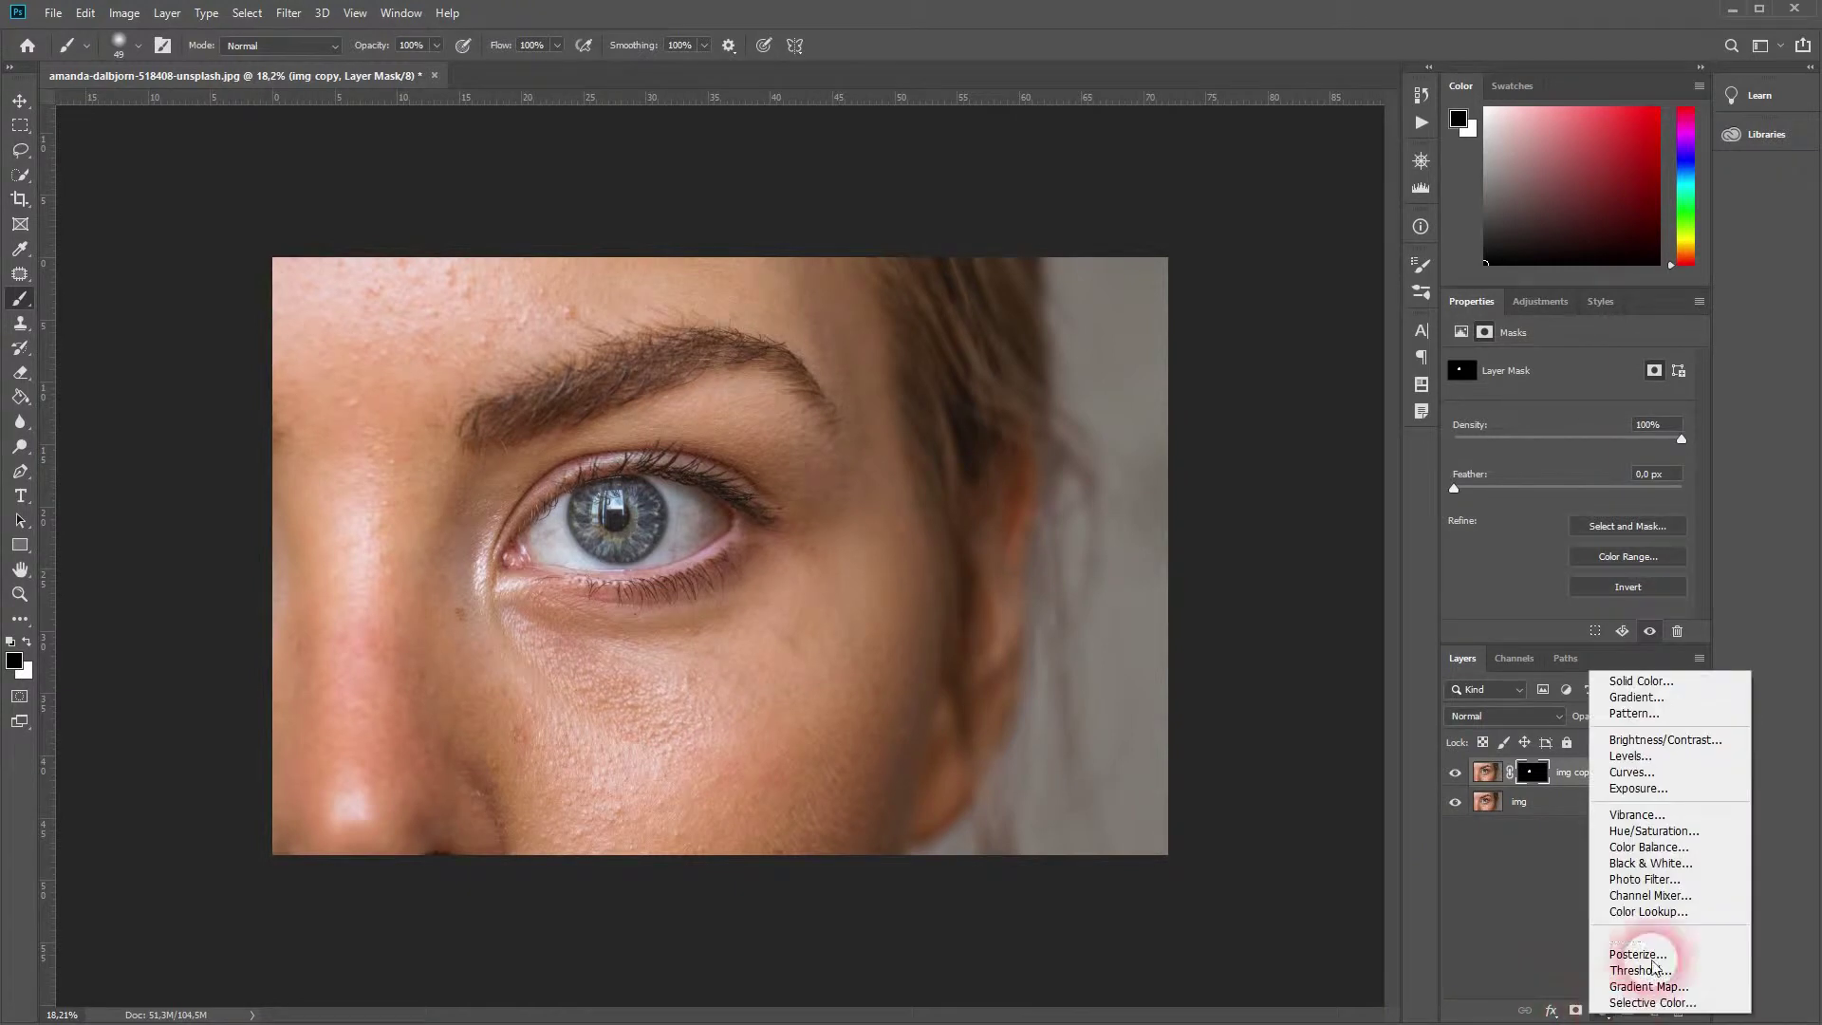
Add a Hue/Saturation adjustment layer clipped to the iris layer
{"action": "left_click", "coordinate": [1654, 835]}
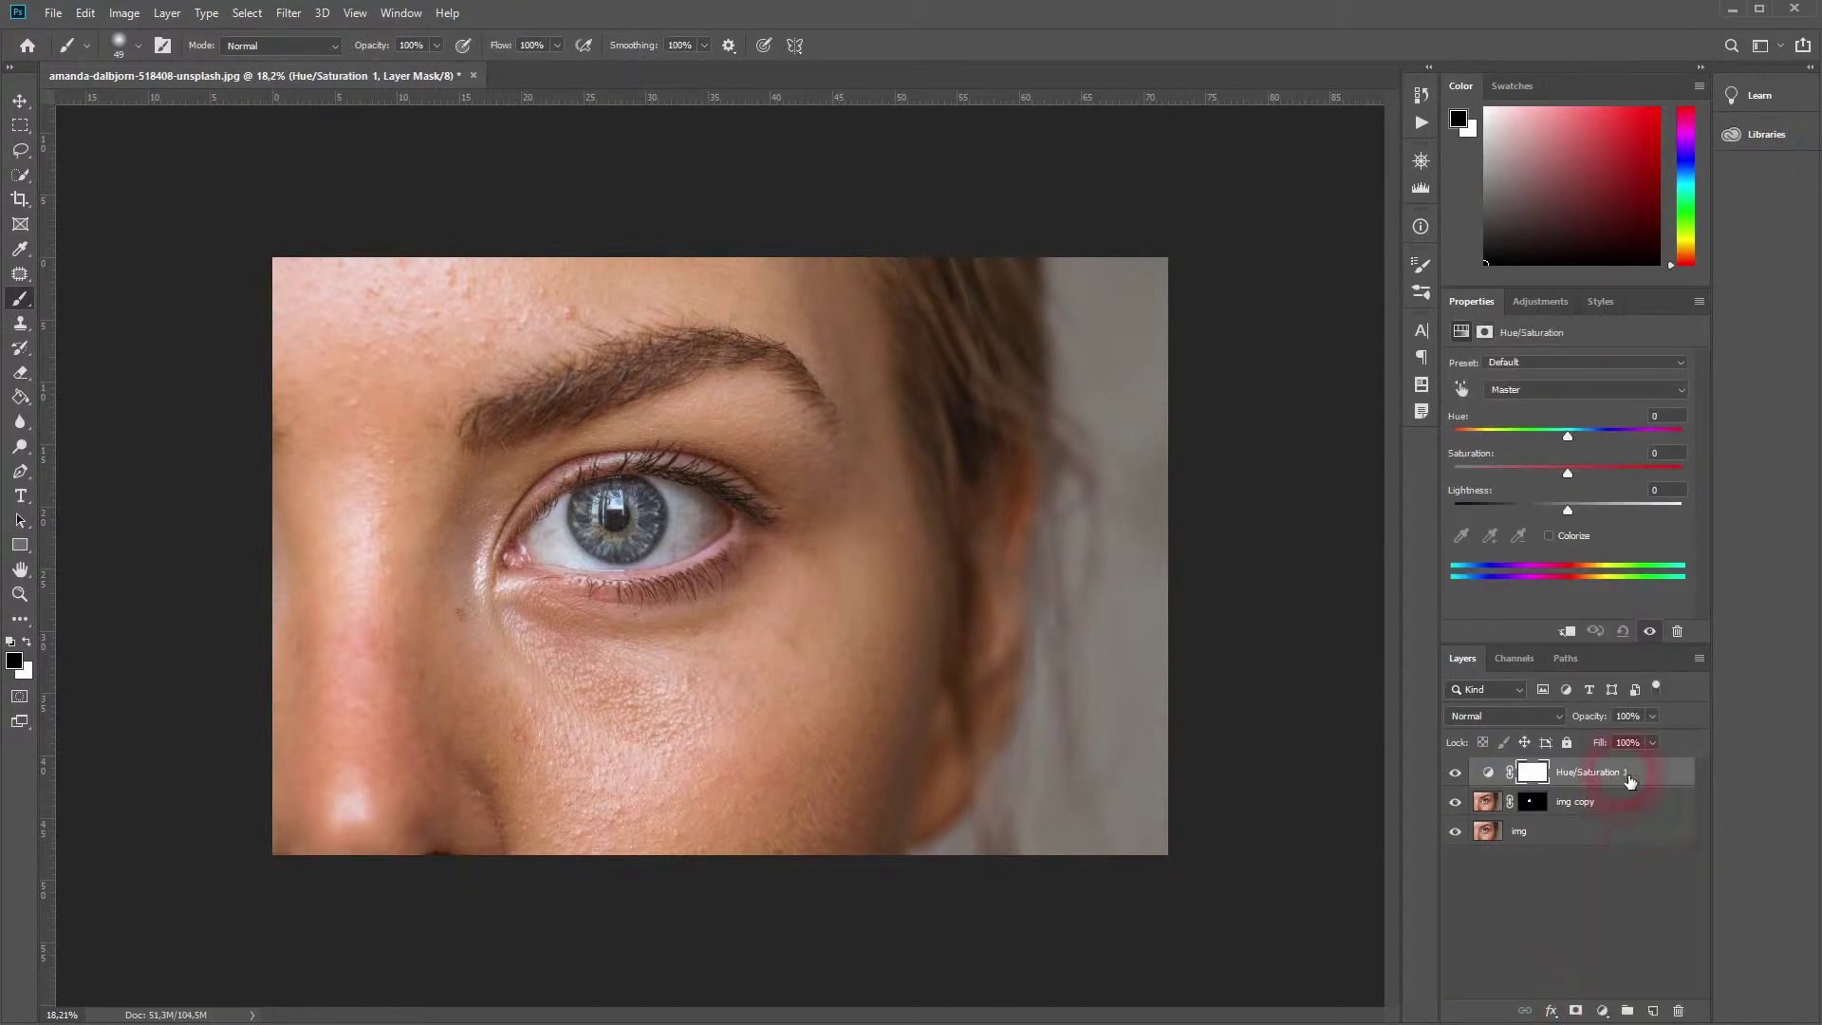
{"action": "right_click", "coordinate": [1630, 781]}
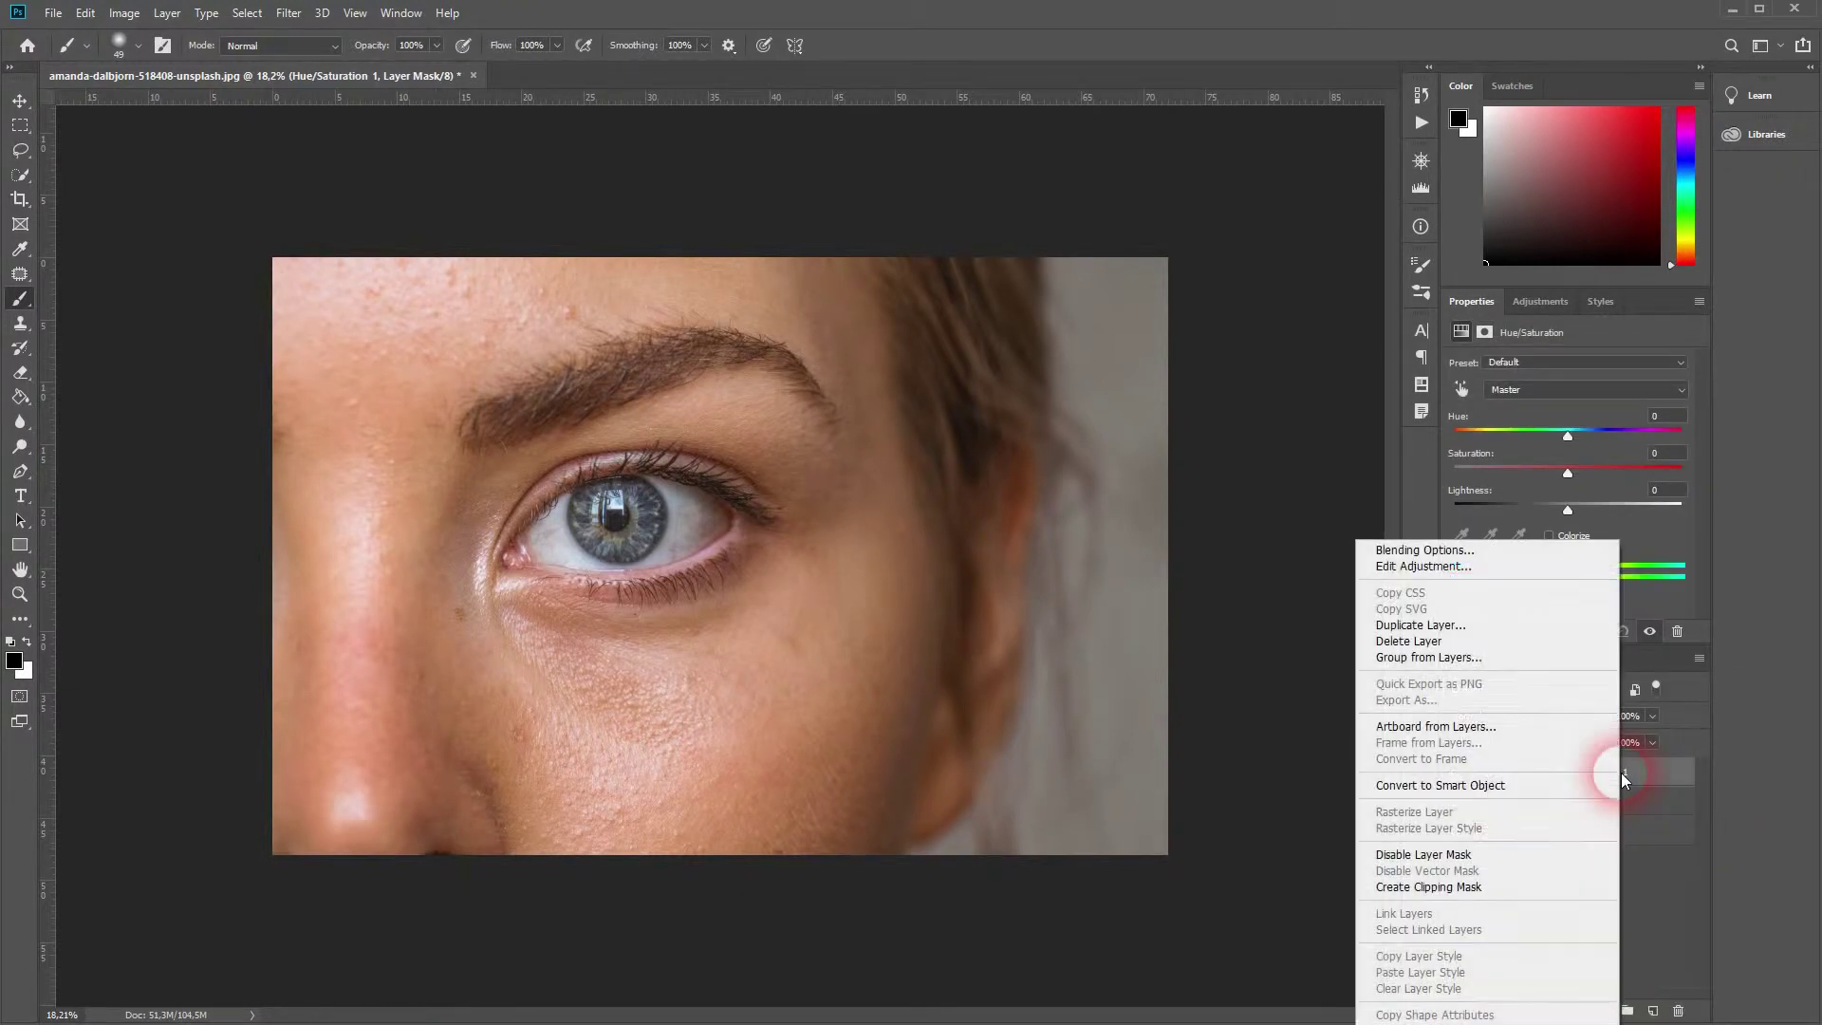
{"action": "left_click", "coordinate": [1480, 888]}
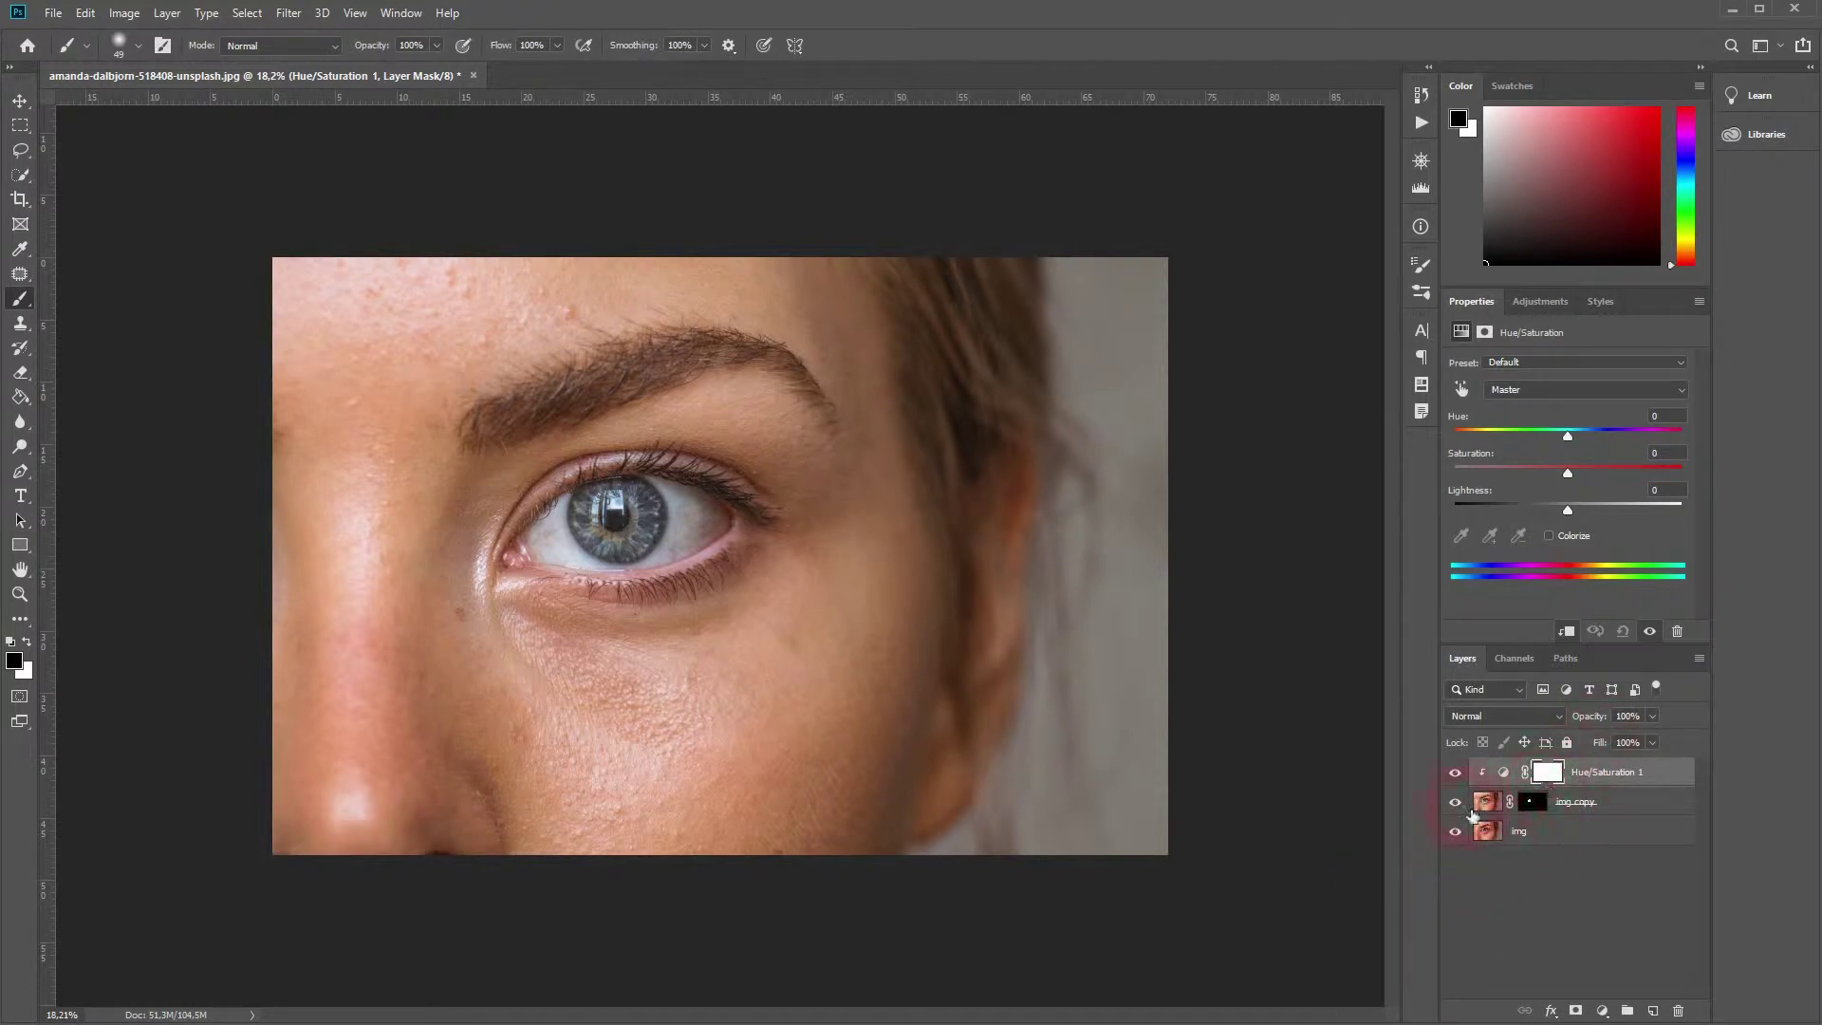
Colorize with hue 221, saturation 30, lightness +5, compare, and clean stray tint
{"action": "left_click", "coordinate": [1547, 535]}
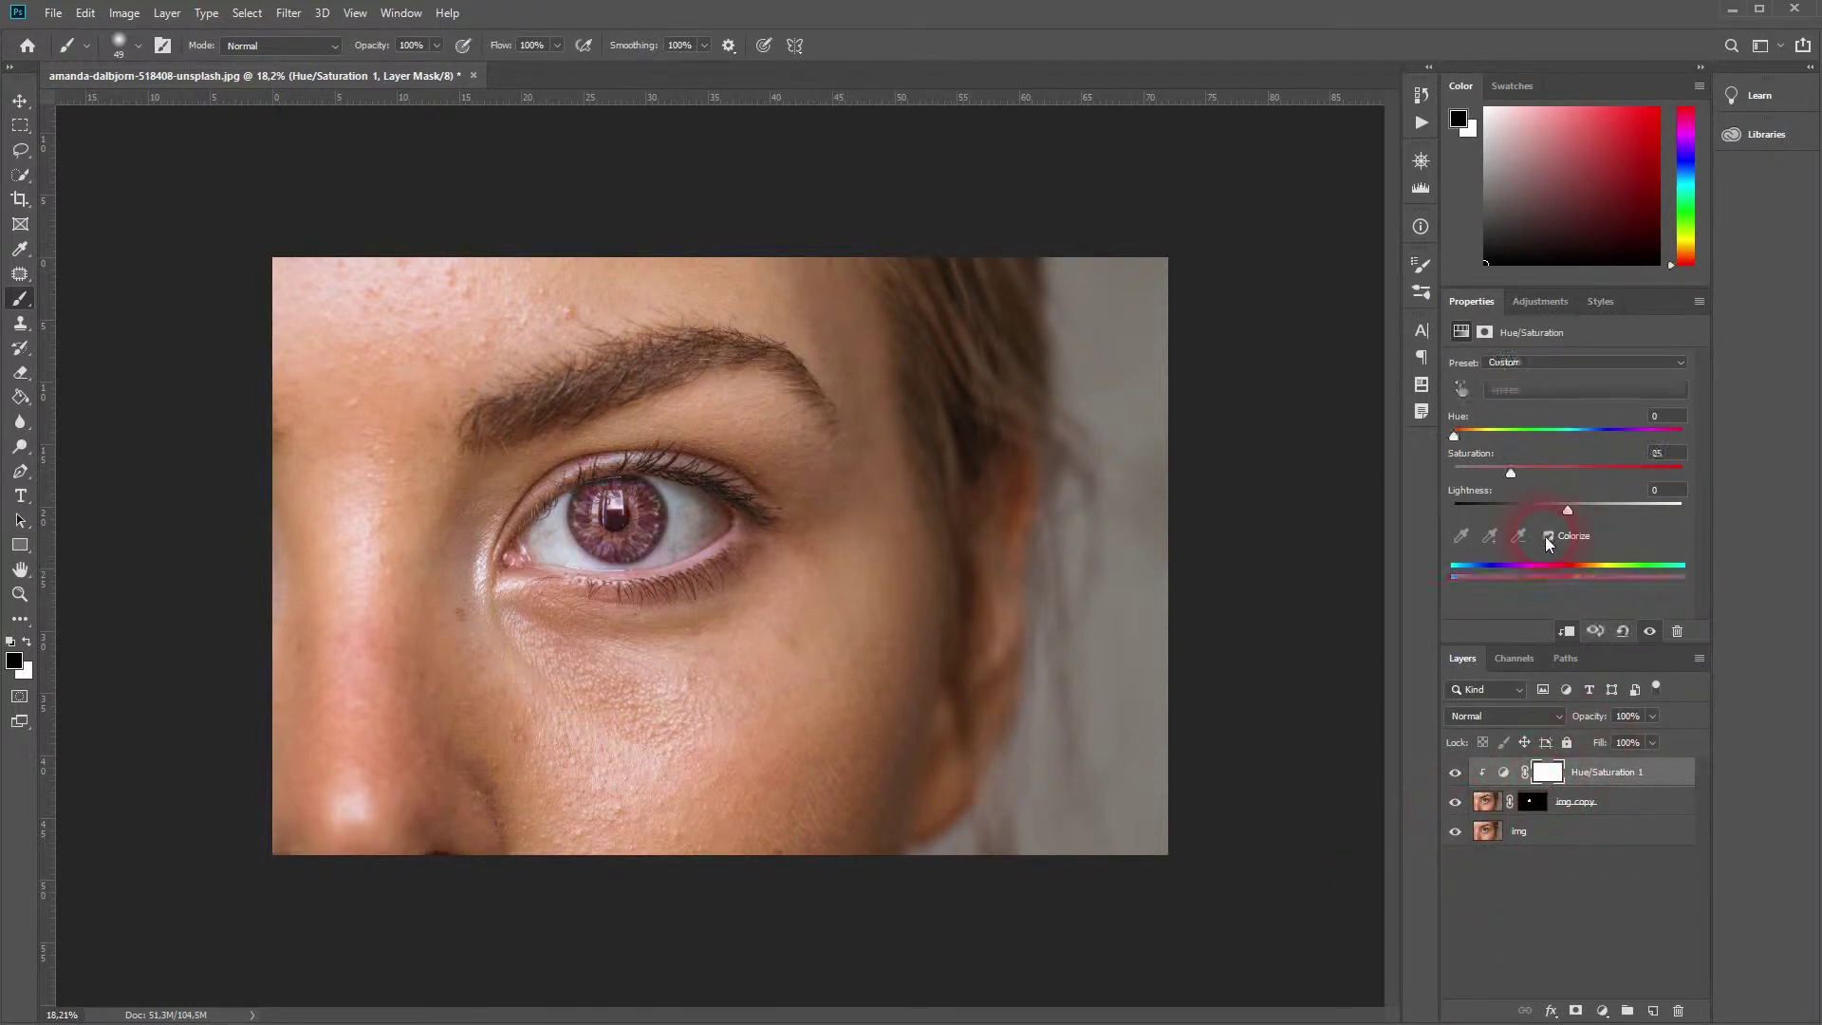
{"action": "left_click_drag", "start_coordinate": [1455, 436], "coordinate": [1598, 433]}
{"action": "left_click_drag", "start_coordinate": [1567, 511], "coordinate": [1577, 511]}
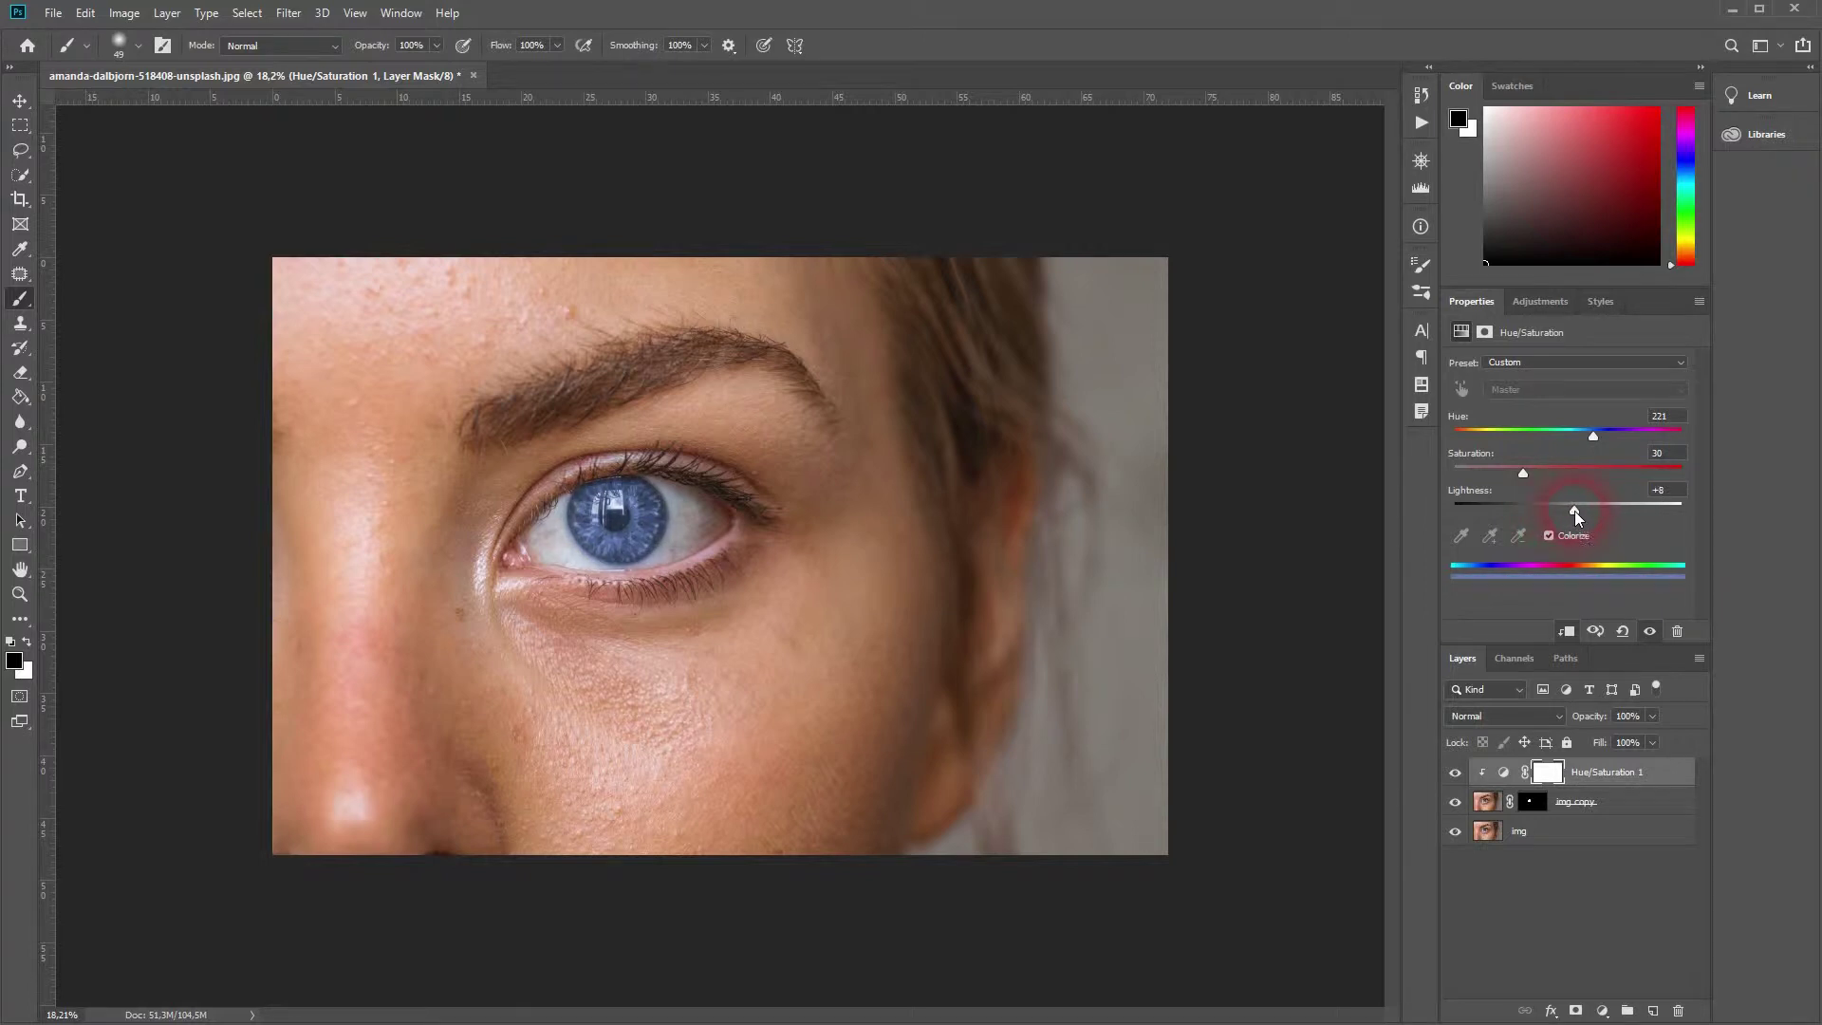
{"action": "left_click", "coordinate": [1456, 832], "text": "alt"}
{"action": "left_click", "coordinate": [1456, 832], "text": "alt"}
{"action": "left_click_drag", "start_coordinate": [563, 491], "coordinate": [542, 521]}
On the img copy mask, paint the blue tint off the pupil and its lower and right edges
{"action": "left_click", "coordinate": [1535, 802]}
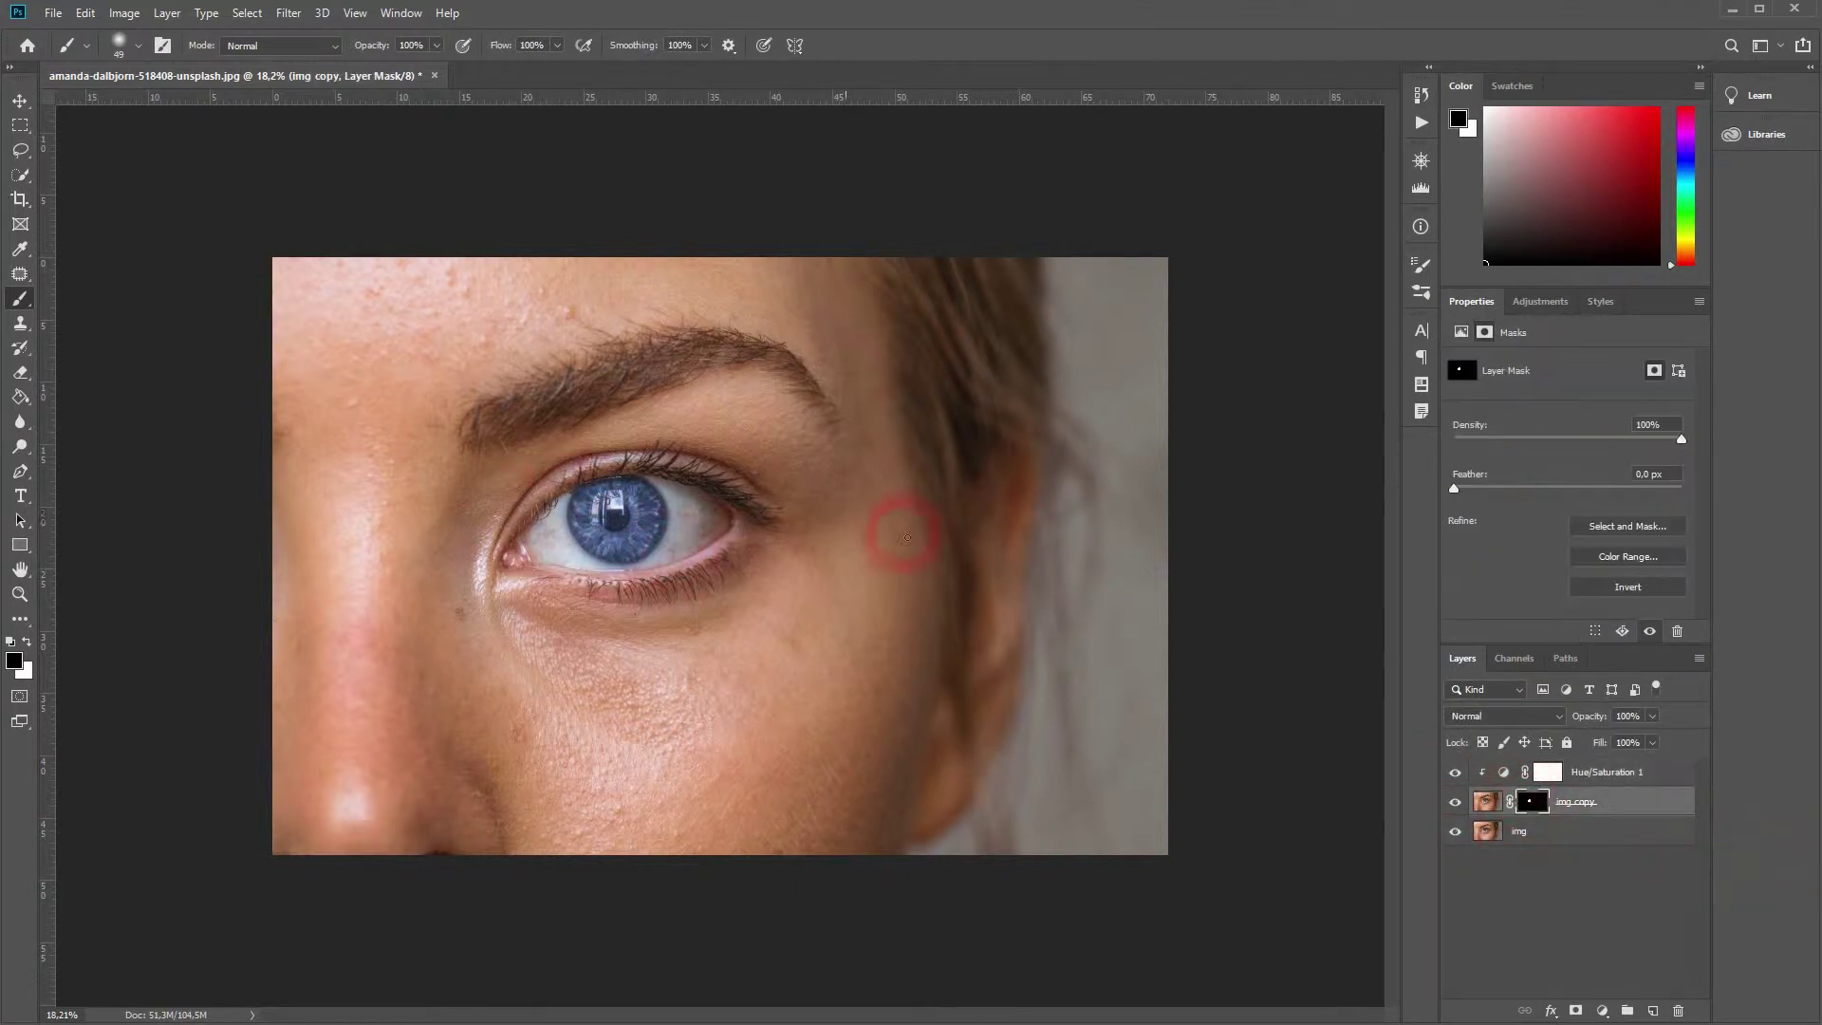
{"action": "scroll", "coordinate": [883, 484], "scroll_direction": "up", "scroll_amount": 3, "text": "alt"}
{"action": "scroll", "coordinate": [712, 484], "scroll_direction": "up", "scroll_amount": 5}
{"action": "scroll", "coordinate": [629, 505], "scroll_direction": "up", "scroll_amount": 3, "text": "alt"}
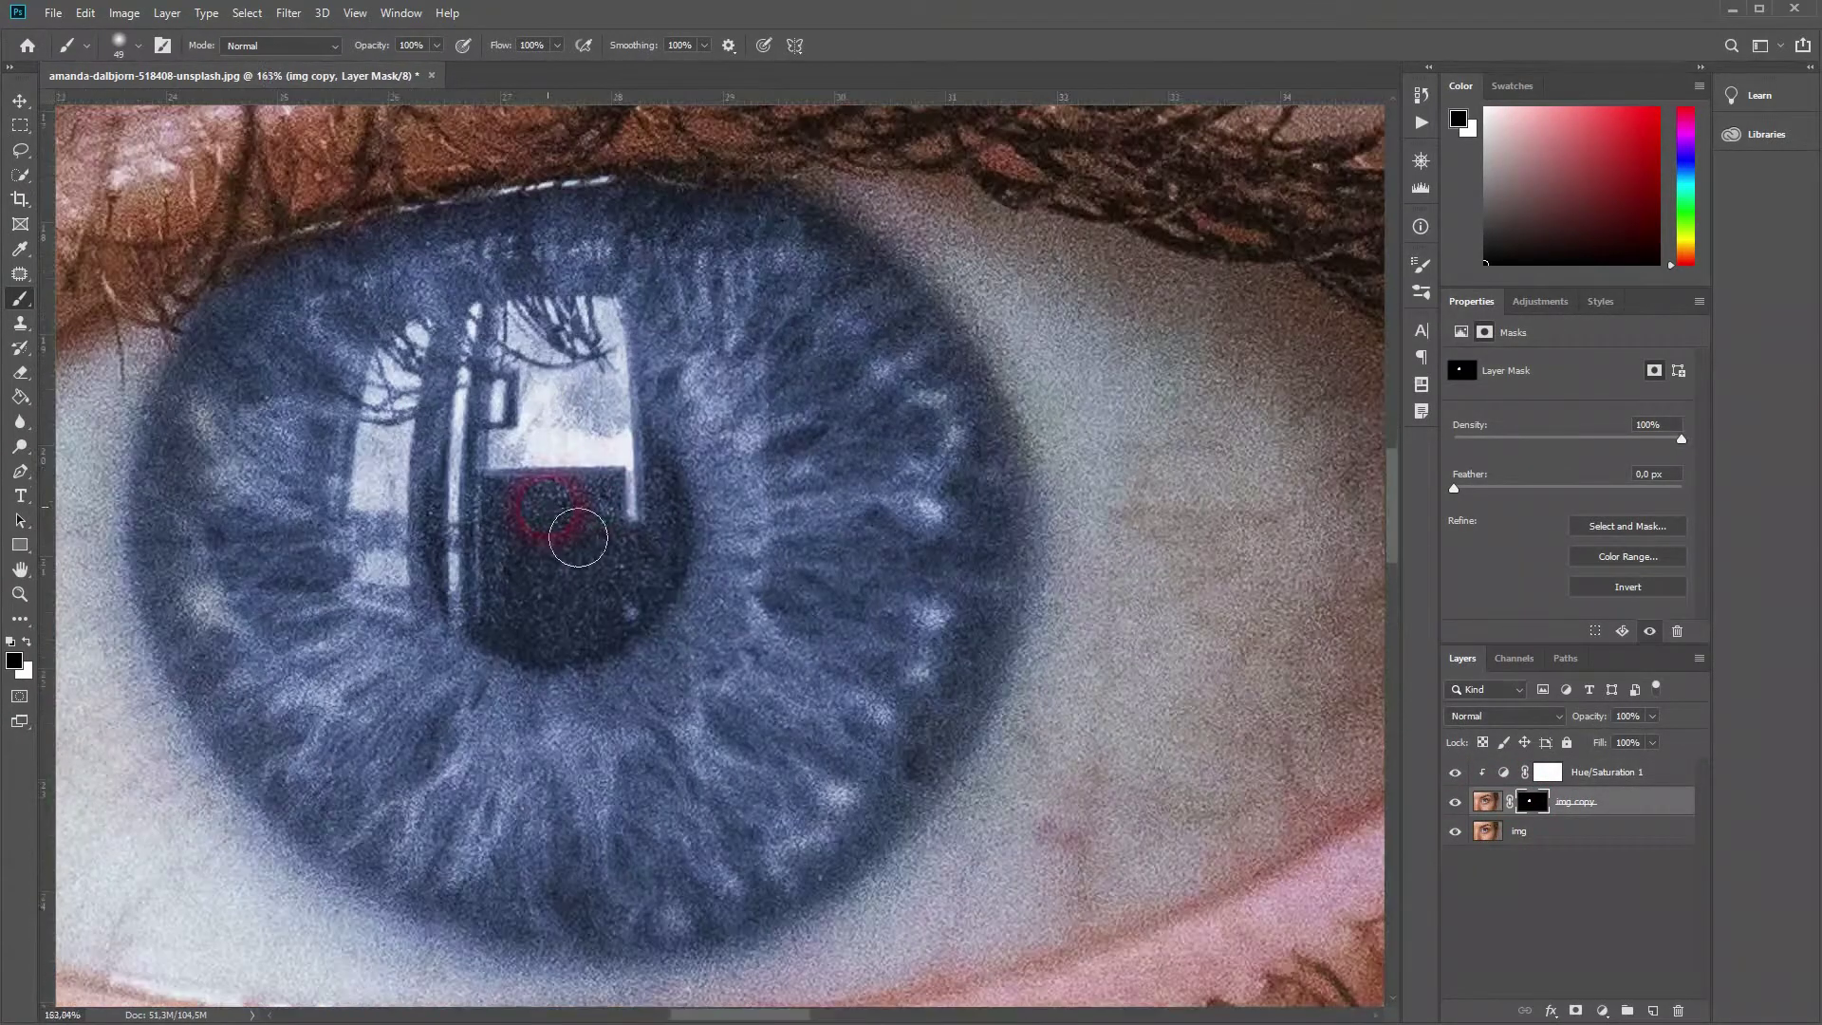
{"action": "left_click", "coordinate": [400, 482]}
{"action": "left_click", "coordinate": [20, 303]}
{"action": "left_click", "coordinate": [526, 538]}
{"action": "mouse_move", "coordinate": [555, 590]}
{"action": "left_mouse_down"}
{"action": "mouse_move", "coordinate": [513, 563]}
{"action": "mouse_move", "coordinate": [583, 534]}
{"action": "mouse_move", "coordinate": [662, 541]}
{"action": "mouse_move", "coordinate": [573, 648]}
{"action": "mouse_move", "coordinate": [484, 541]}
{"action": "mouse_move", "coordinate": [499, 609]}
{"action": "left_mouse_up"}
{"action": "left_click_drag", "start_coordinate": [569, 659], "coordinate": [627, 663]}
{"action": "mouse_move", "coordinate": [686, 589]}
{"action": "left_mouse_down"}
{"action": "mouse_move", "coordinate": [655, 483]}
{"action": "mouse_move", "coordinate": [655, 598]}
{"action": "mouse_move", "coordinate": [538, 670]}
{"action": "mouse_move", "coordinate": [513, 640]}
{"action": "mouse_move", "coordinate": [627, 655]}
{"action": "mouse_move", "coordinate": [677, 613]}
{"action": "mouse_move", "coordinate": [724, 452]}
{"action": "mouse_move", "coordinate": [698, 427]}
{"action": "mouse_move", "coordinate": [720, 541]}
{"action": "mouse_move", "coordinate": [694, 658]}
{"action": "mouse_move", "coordinate": [555, 699]}
{"action": "mouse_move", "coordinate": [470, 663]}
{"action": "mouse_move", "coordinate": [413, 584]}
{"action": "mouse_move", "coordinate": [449, 506]}
{"action": "mouse_move", "coordinate": [428, 442]}
{"action": "mouse_move", "coordinate": [391, 484]}
{"action": "mouse_move", "coordinate": [413, 598]}
{"action": "mouse_move", "coordinate": [512, 694]}
{"action": "mouse_move", "coordinate": [599, 711]}
{"action": "mouse_move", "coordinate": [690, 683]}
{"action": "mouse_move", "coordinate": [734, 598]}
{"action": "mouse_move", "coordinate": [744, 505]}
{"action": "mouse_move", "coordinate": [705, 406]}
{"action": "mouse_move", "coordinate": [747, 520]}
{"action": "mouse_move", "coordinate": [746, 612]}
{"action": "mouse_move", "coordinate": [667, 710]}
{"action": "mouse_move", "coordinate": [541, 720]}
{"action": "mouse_move", "coordinate": [477, 698]}
{"action": "mouse_move", "coordinate": [420, 627]}
{"action": "mouse_move", "coordinate": [435, 591]}
{"action": "left_mouse_up"}
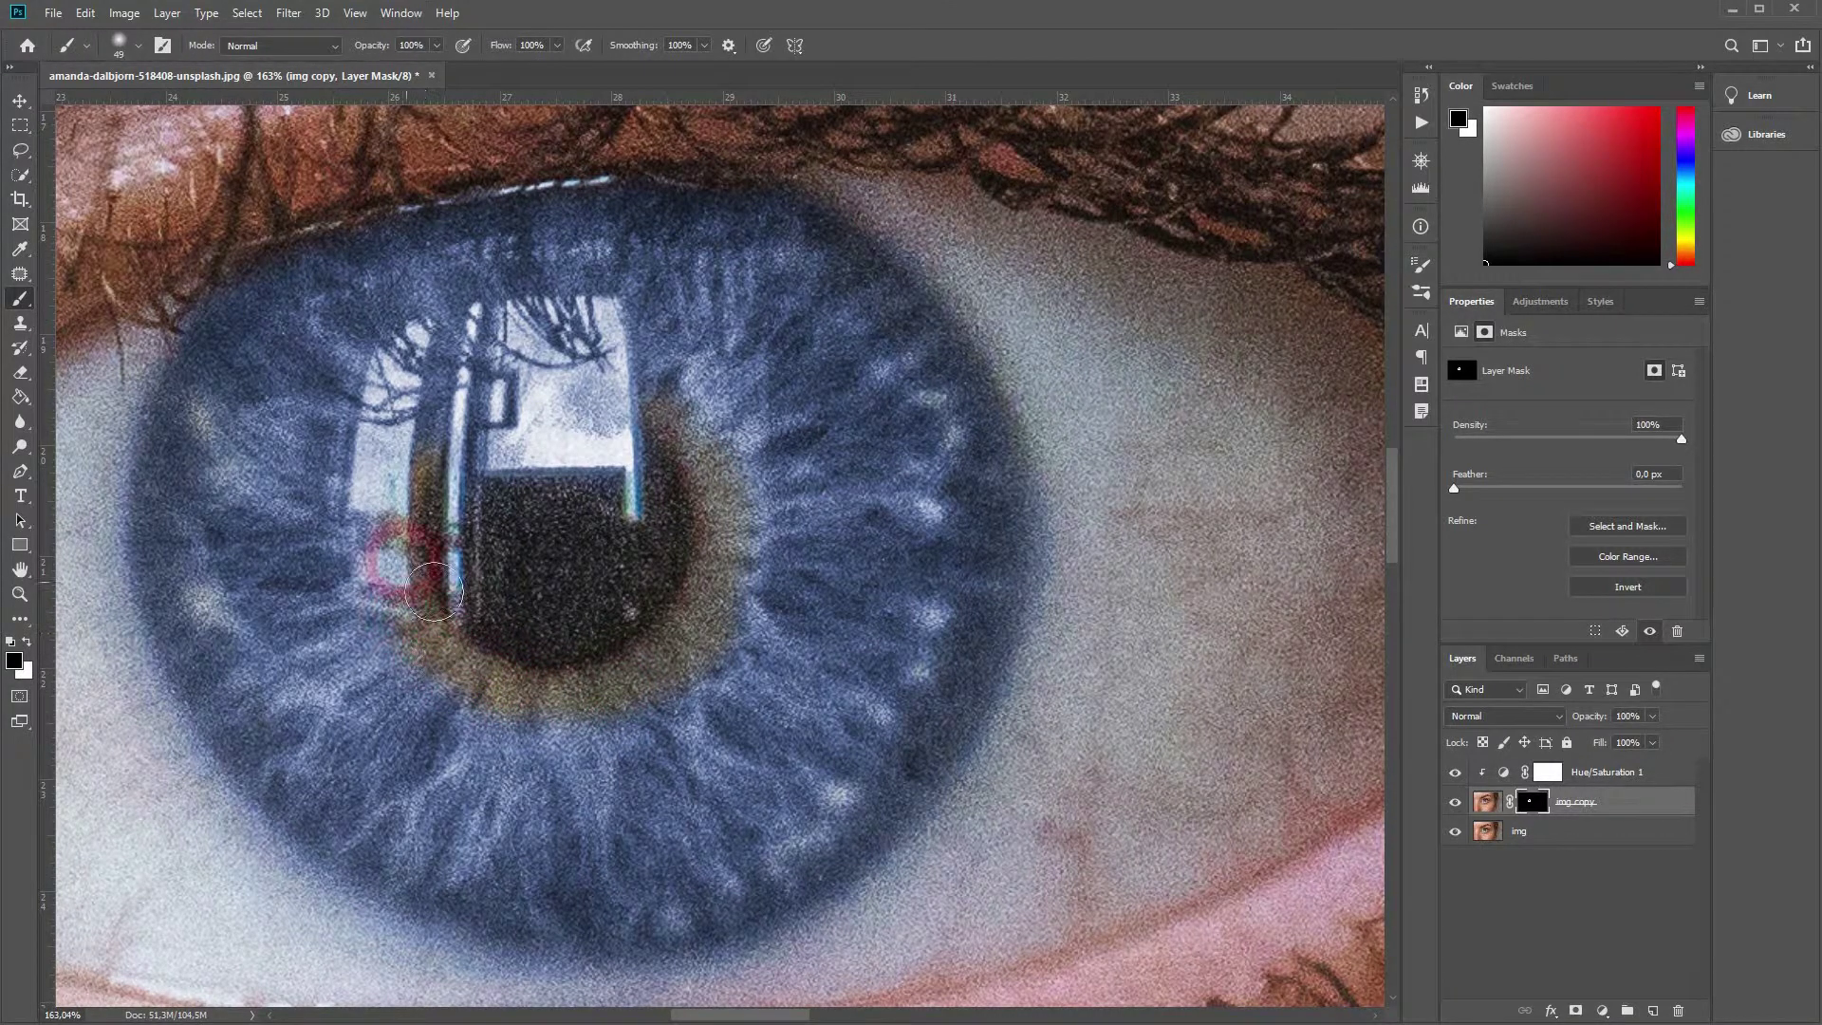
{"action": "scroll", "coordinate": [406, 562], "scroll_direction": "down", "scroll_amount": 5}
{"action": "scroll", "coordinate": [854, 626], "scroll_direction": "up", "scroll_amount": 8}
With a much smaller brush, mask the pupil's left edge, then fit the eye in view
{"action": "right_click", "coordinate": [504, 456]}
{"action": "left_click", "coordinate": [505, 491]}
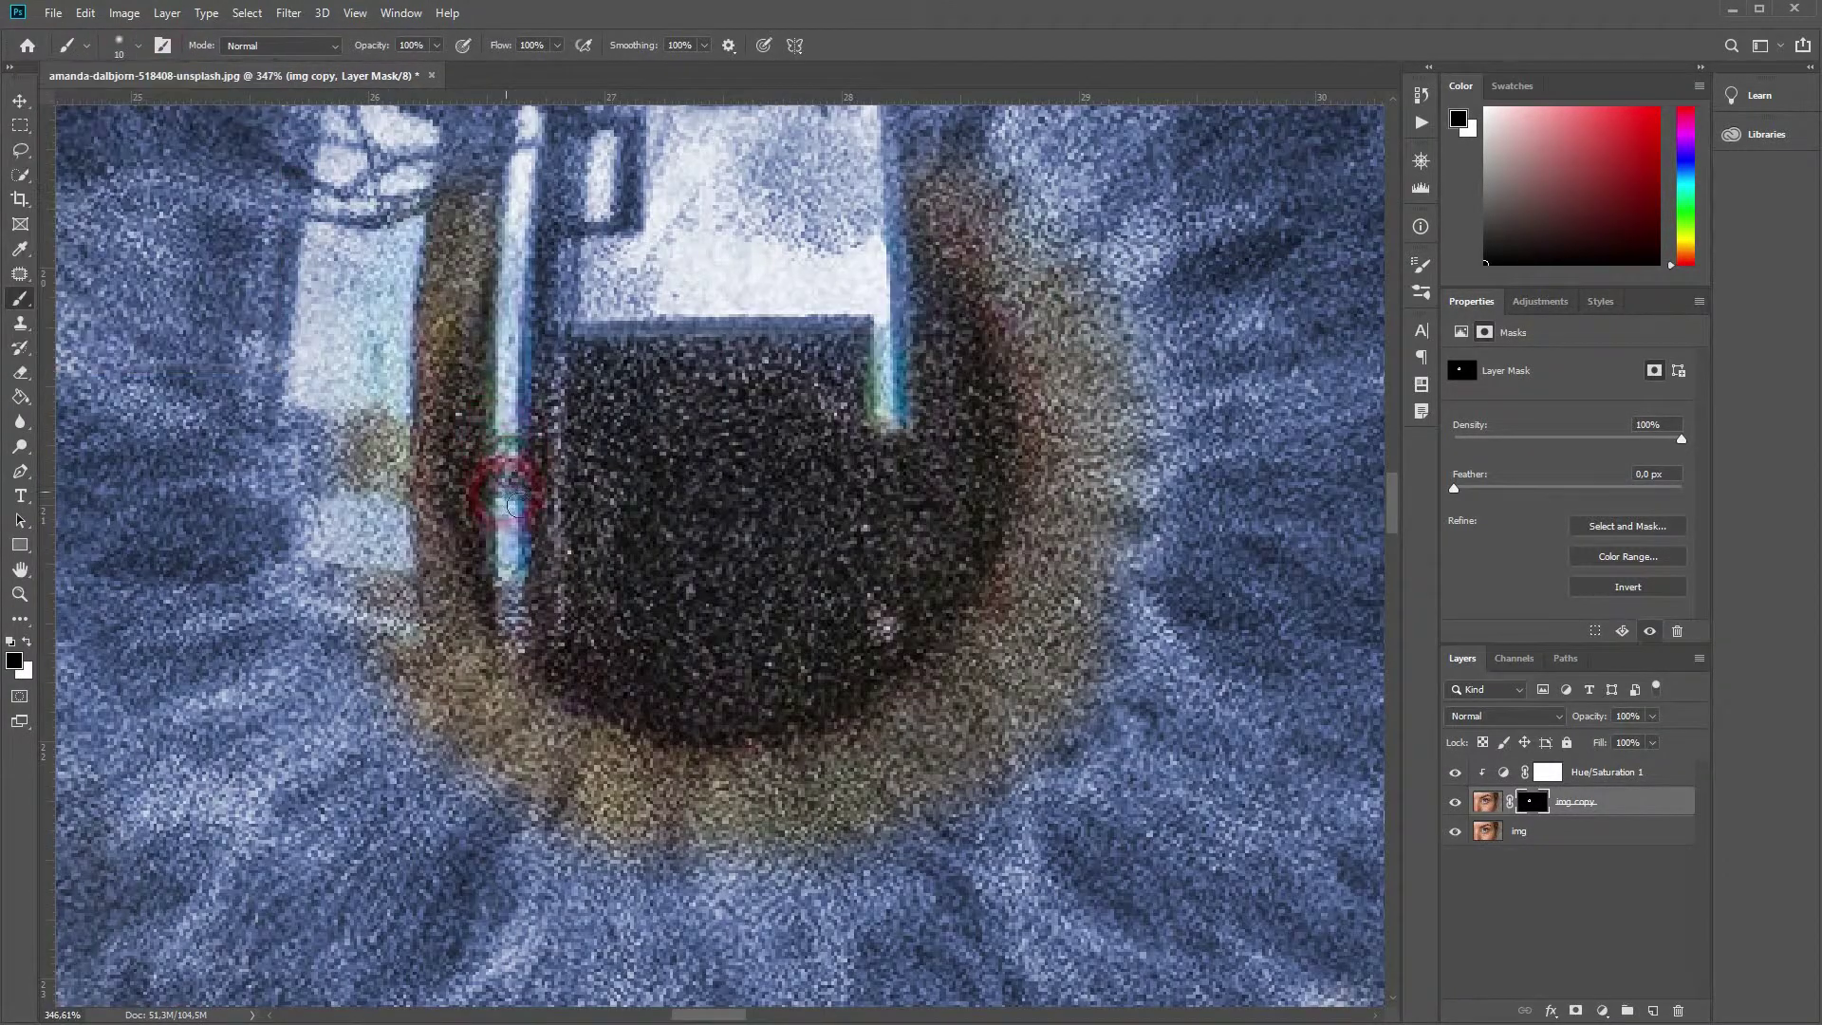
{"action": "left_click_drag", "start_coordinate": [515, 506], "coordinate": [512, 300]}
{"action": "mouse_move", "coordinate": [512, 300]}
{"action": "left_mouse_down"}
{"action": "mouse_move", "coordinate": [377, 392]}
{"action": "mouse_move", "coordinate": [356, 470]}
{"action": "mouse_move", "coordinate": [409, 591]}
{"action": "mouse_move", "coordinate": [363, 527]}
{"action": "mouse_move", "coordinate": [363, 435]}
{"action": "mouse_move", "coordinate": [841, 306]}
{"action": "left_mouse_up"}
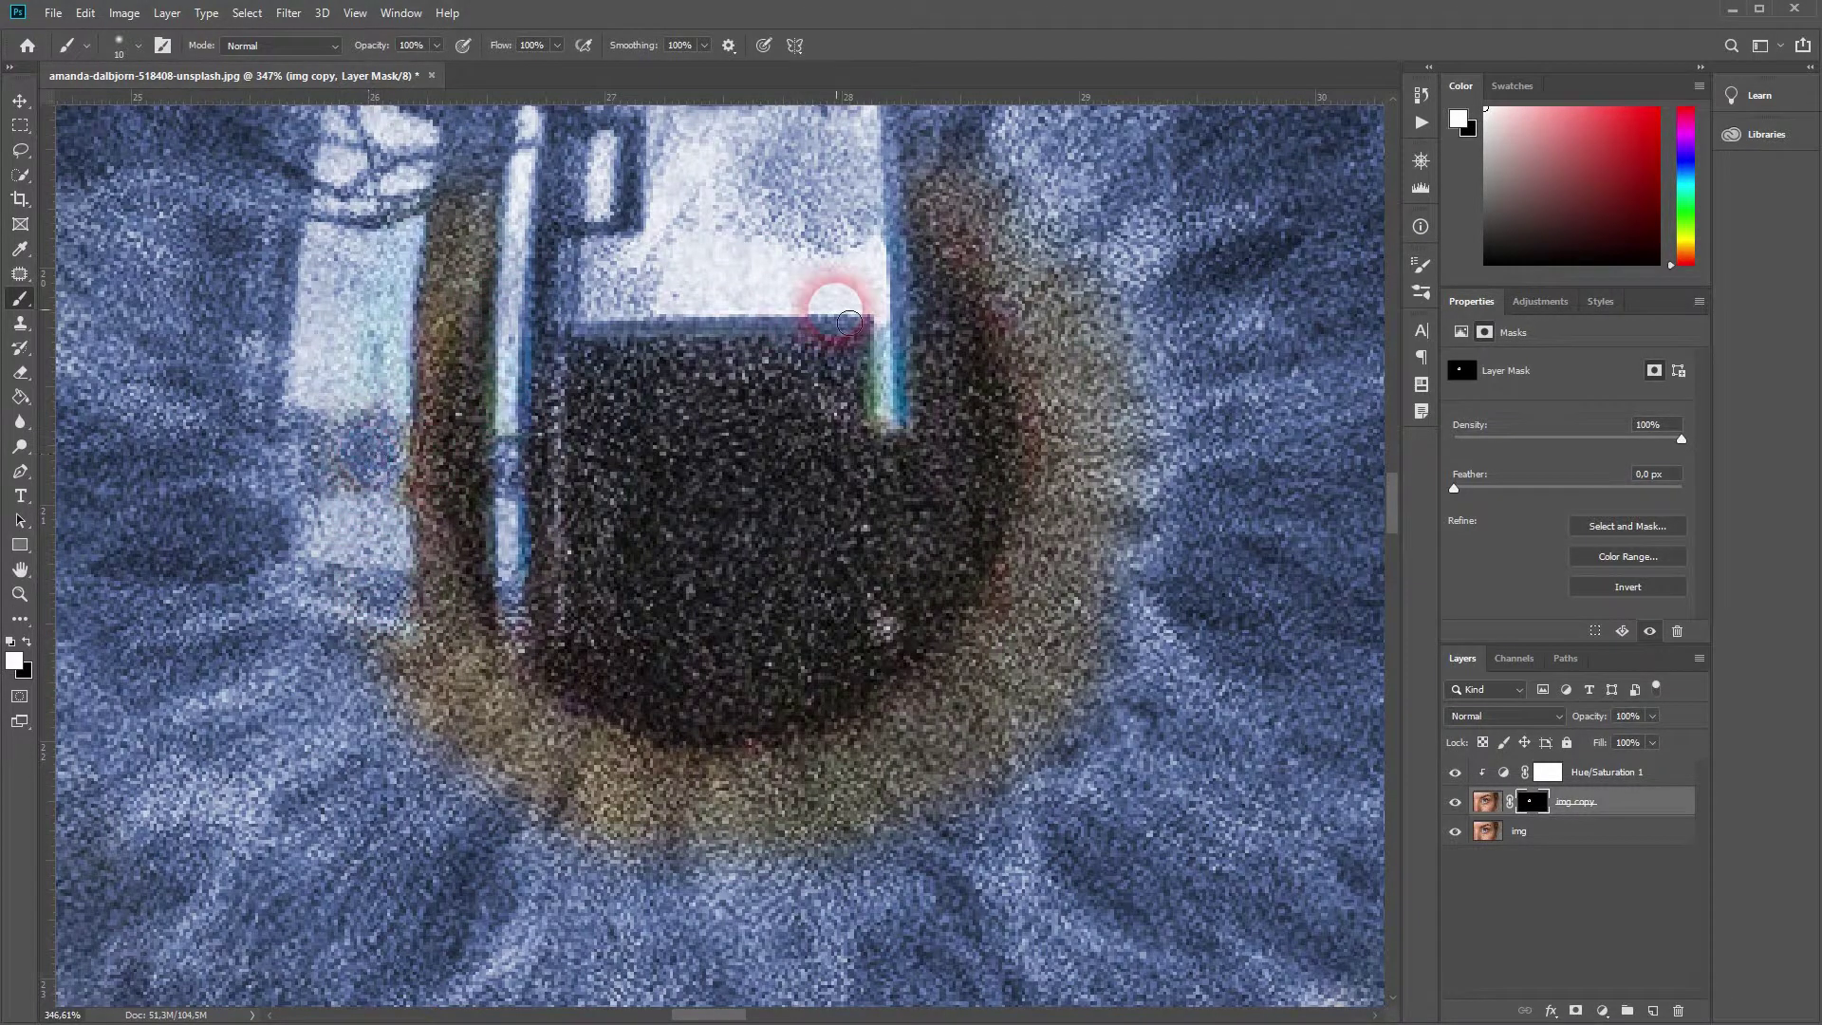
{"action": "key", "text": "ctrl+0"}
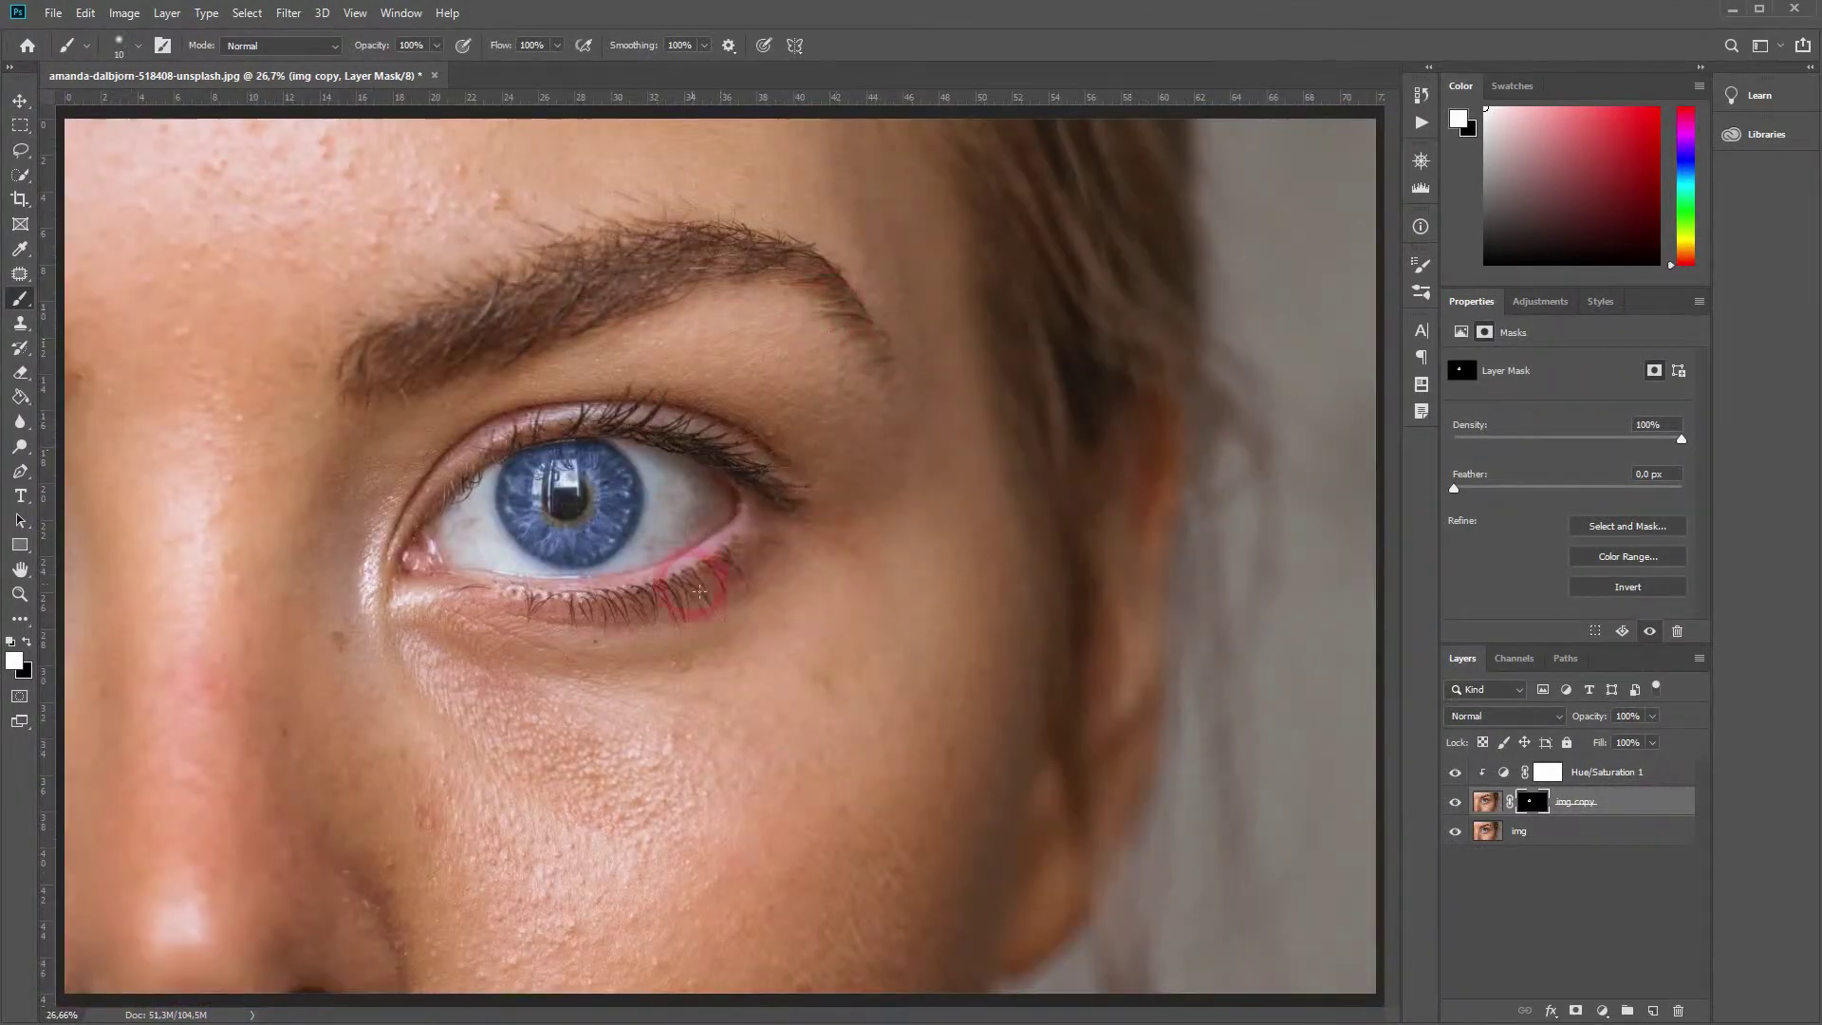
{"action": "scroll", "coordinate": [642, 555], "scroll_direction": "down", "scroll_amount": 1}
{"action": "scroll", "coordinate": [627, 555], "scroll_direction": "up", "scroll_amount": 1}
{"action": "scroll", "coordinate": [625, 556], "scroll_direction": "down", "scroll_amount": 1}
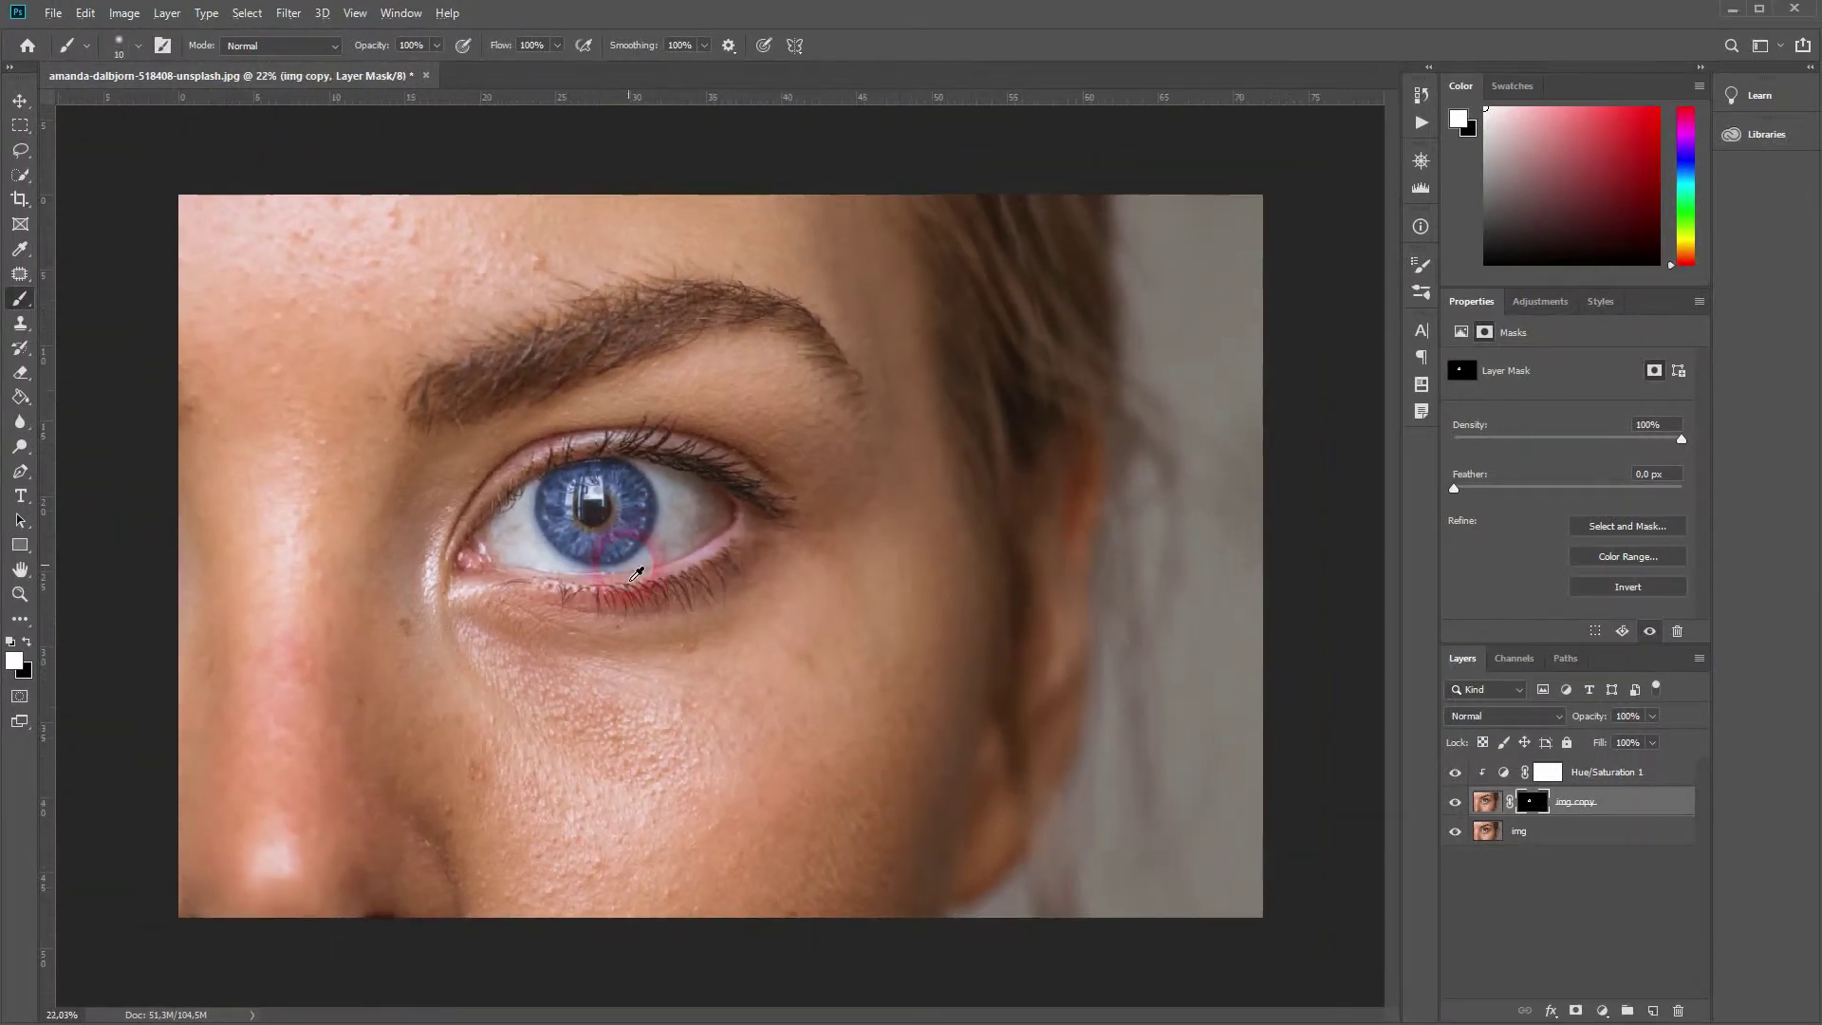
Toggle the tint off and on to compare, then select Hue/Saturation 1
{"action": "left_click", "coordinate": [1456, 832], "text": "alt"}
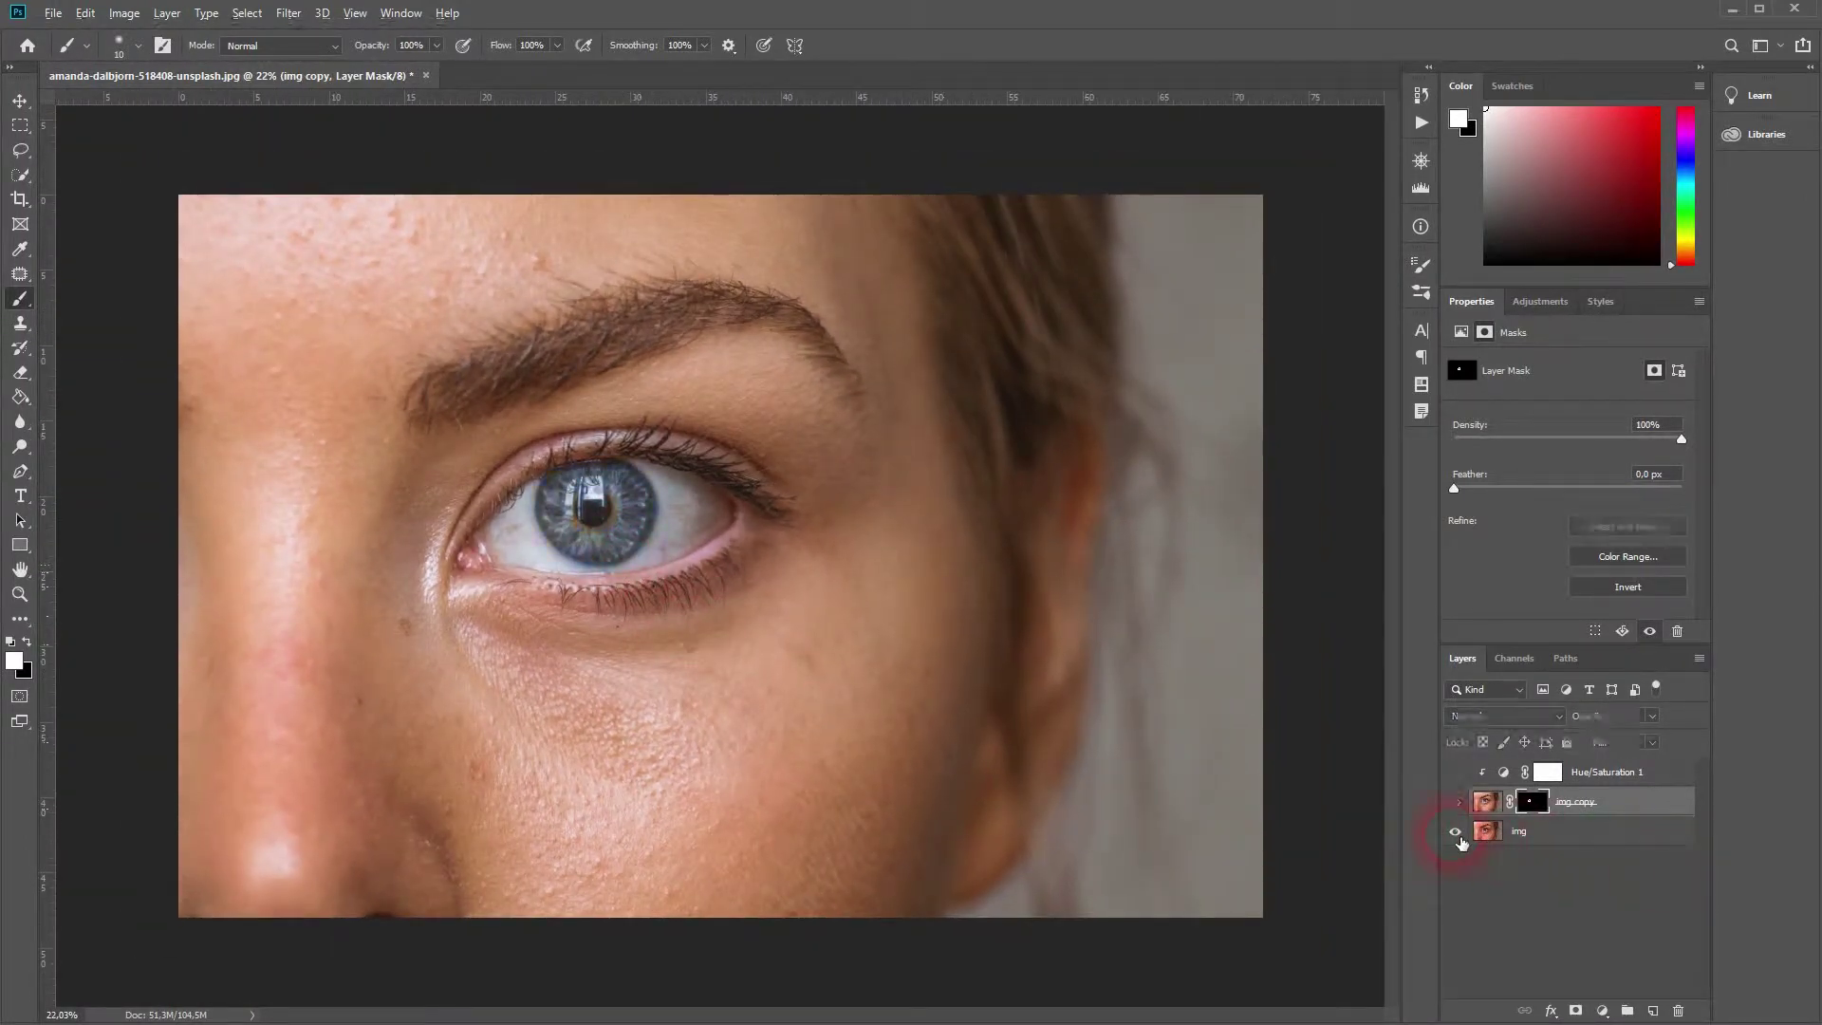
{"action": "left_click", "coordinate": [1454, 832], "text": "alt"}
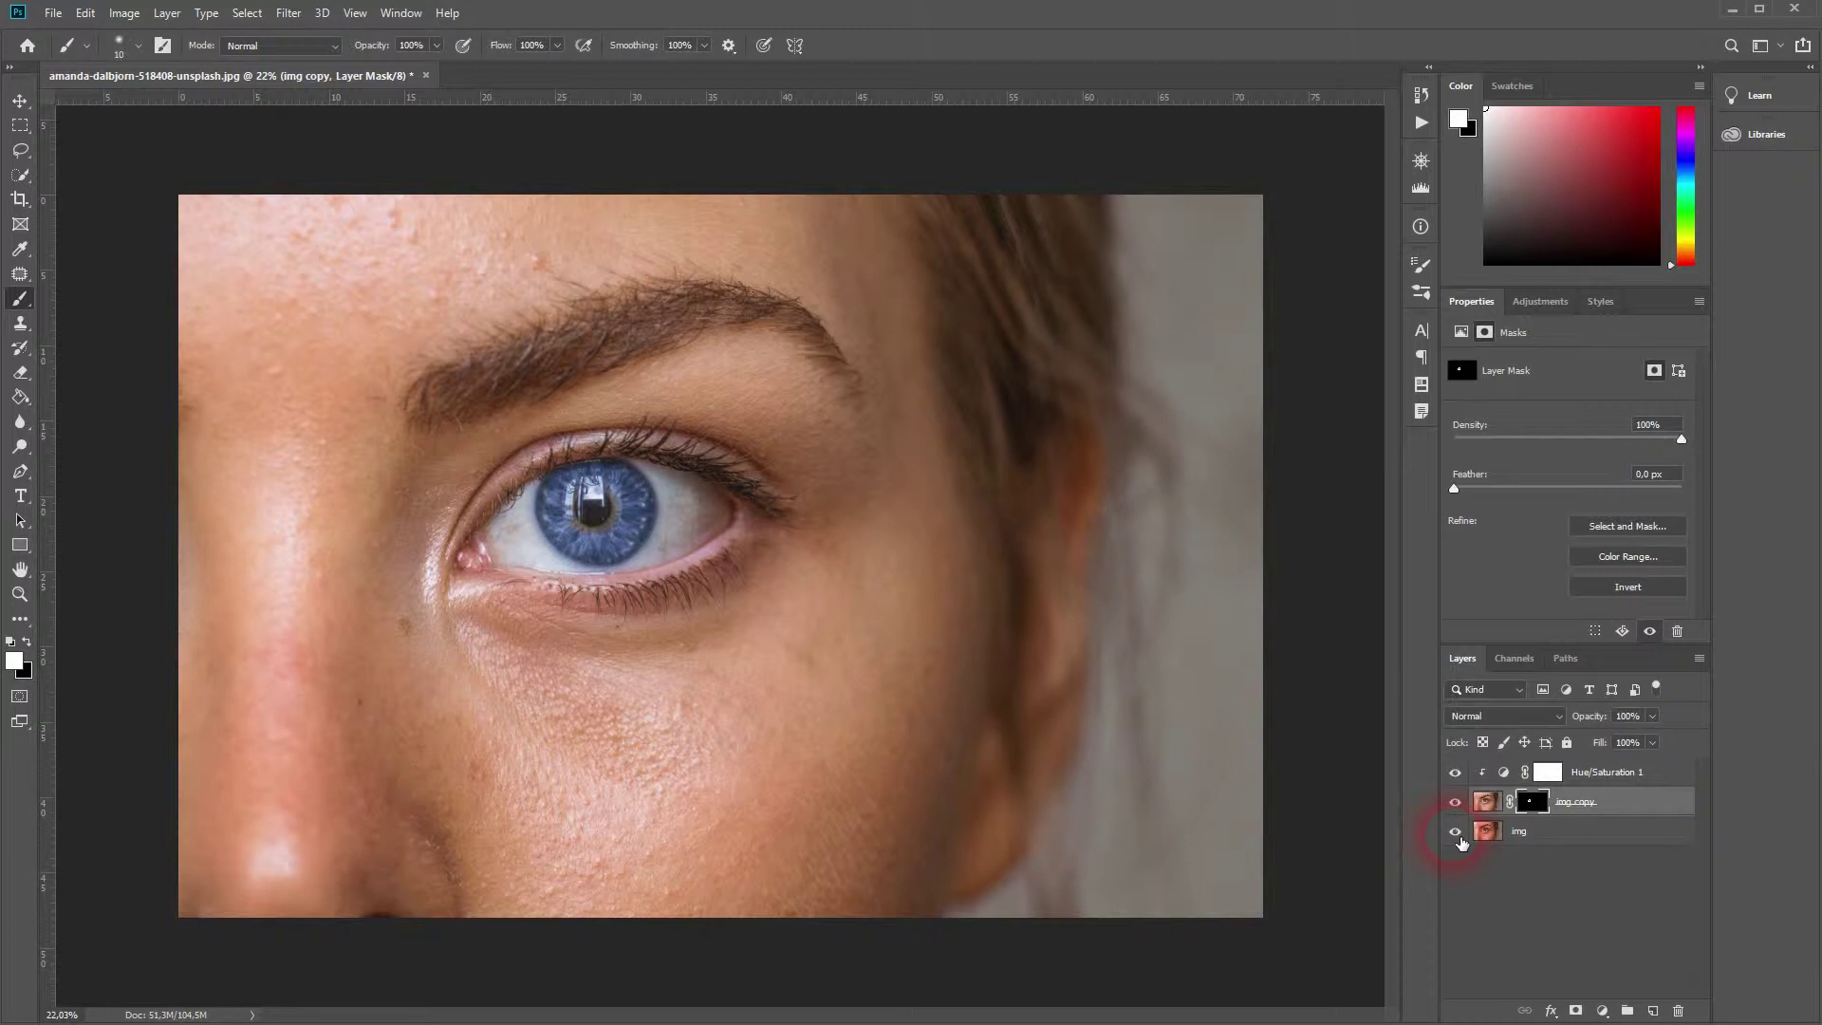
{"action": "scroll", "coordinate": [1289, 769], "scroll_direction": "down", "scroll_amount": 2}
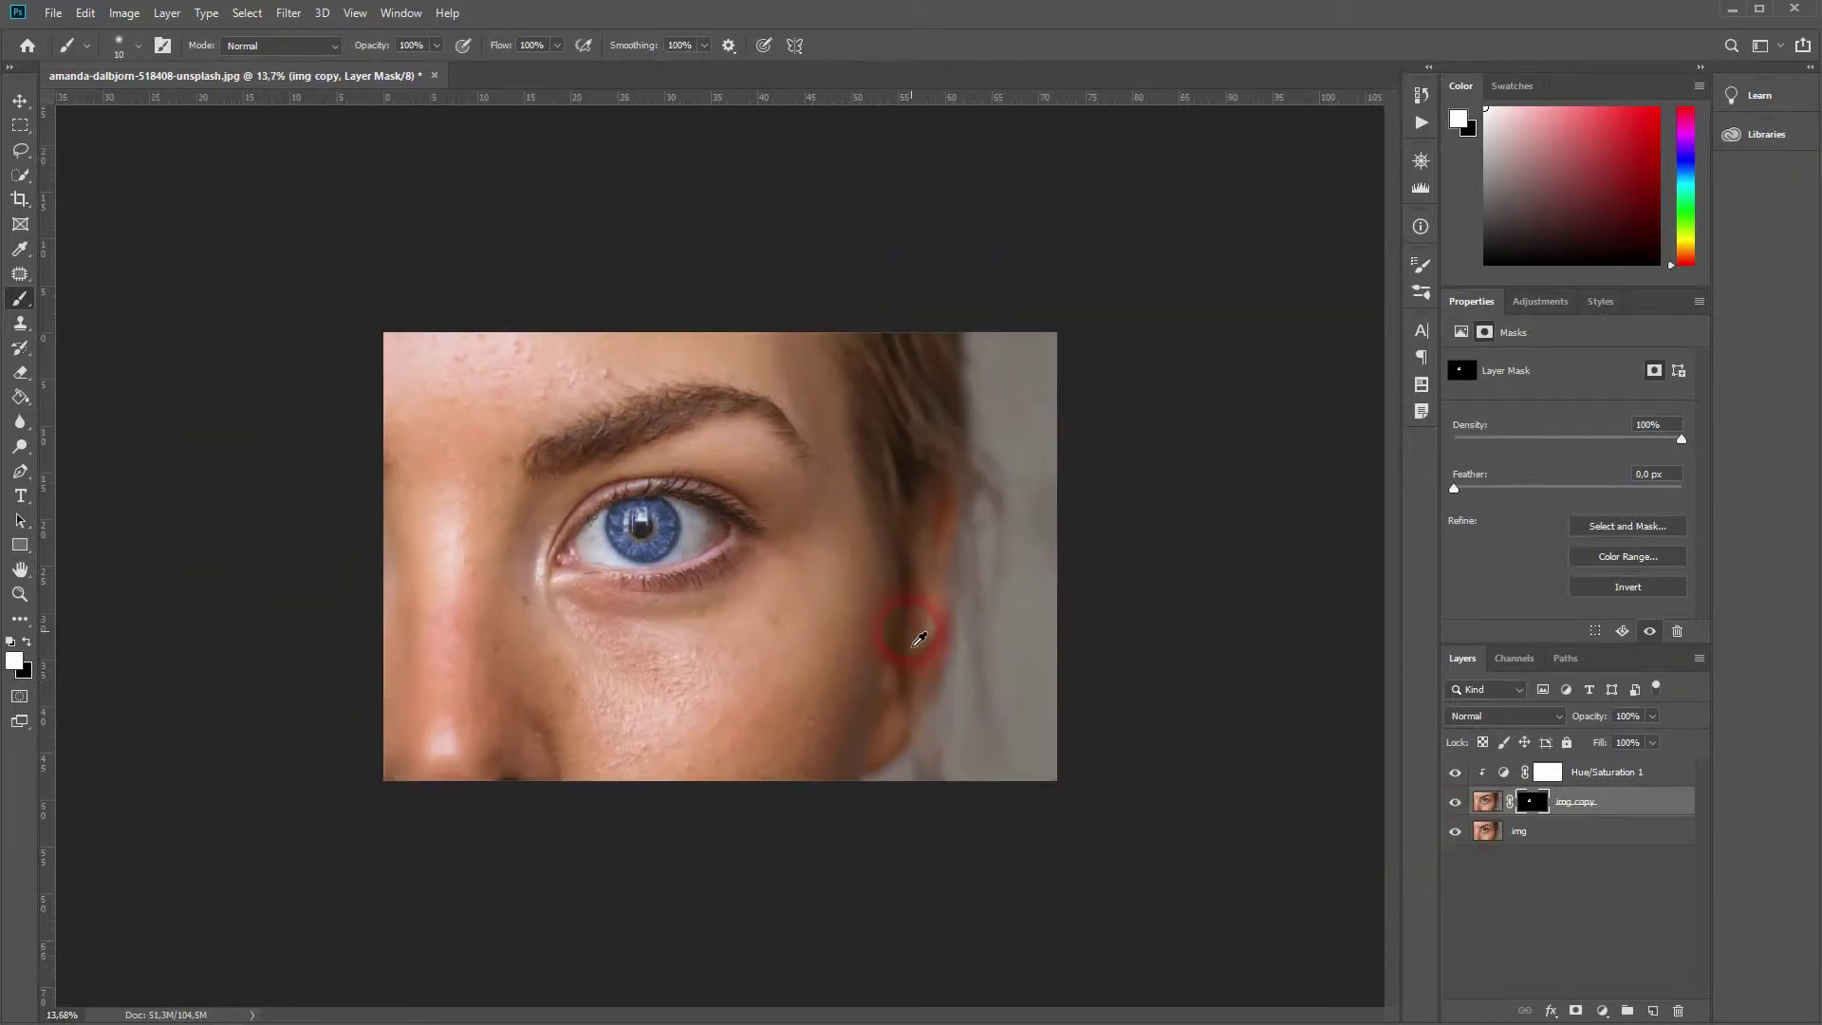
{"action": "scroll", "coordinate": [919, 640], "scroll_direction": "up", "scroll_amount": 1}
{"action": "left_click", "coordinate": [1485, 831]}
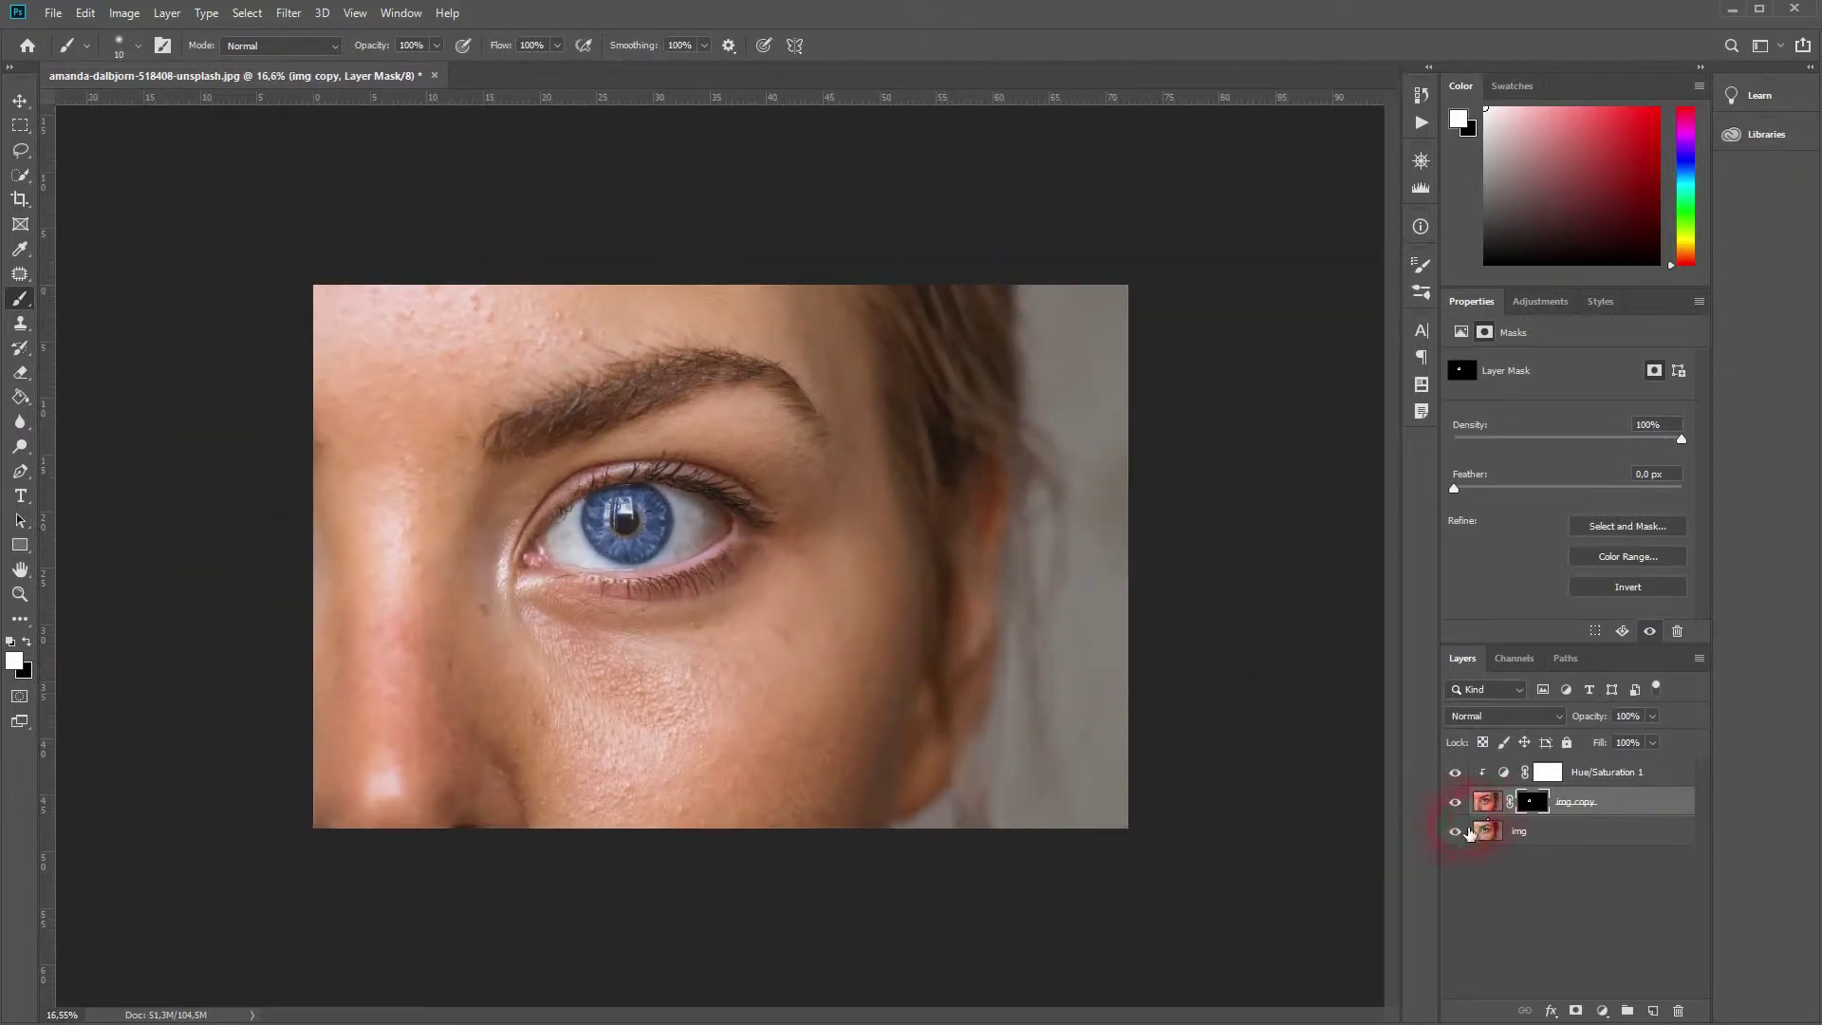
{"action": "left_click", "coordinate": [1595, 771]}
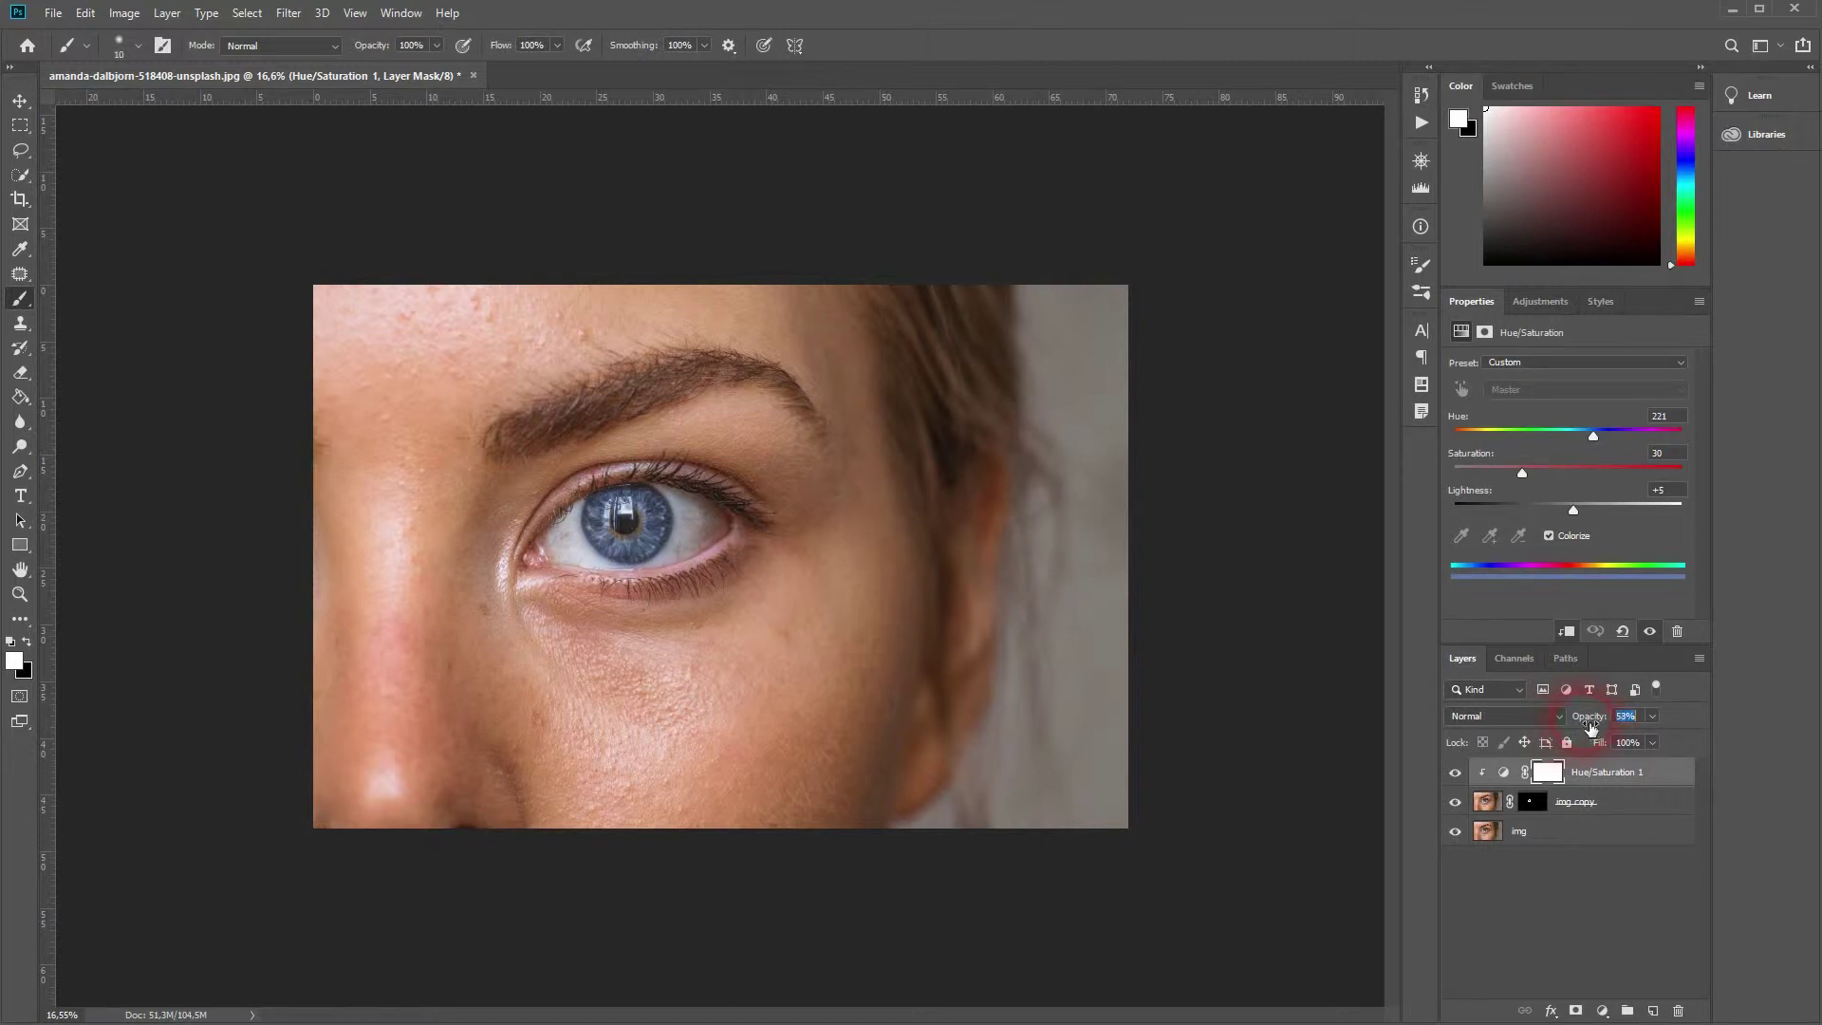
Lower Hue/Saturation 1 to 43% opacity and toggle it for a before-and-after check
{"action": "left_click_drag", "start_coordinate": [1593, 726], "coordinate": [1584, 726]}
{"action": "left_click", "coordinate": [1456, 833], "text": "alt"}
{"action": "left_click", "coordinate": [1457, 832], "text": "alt"}
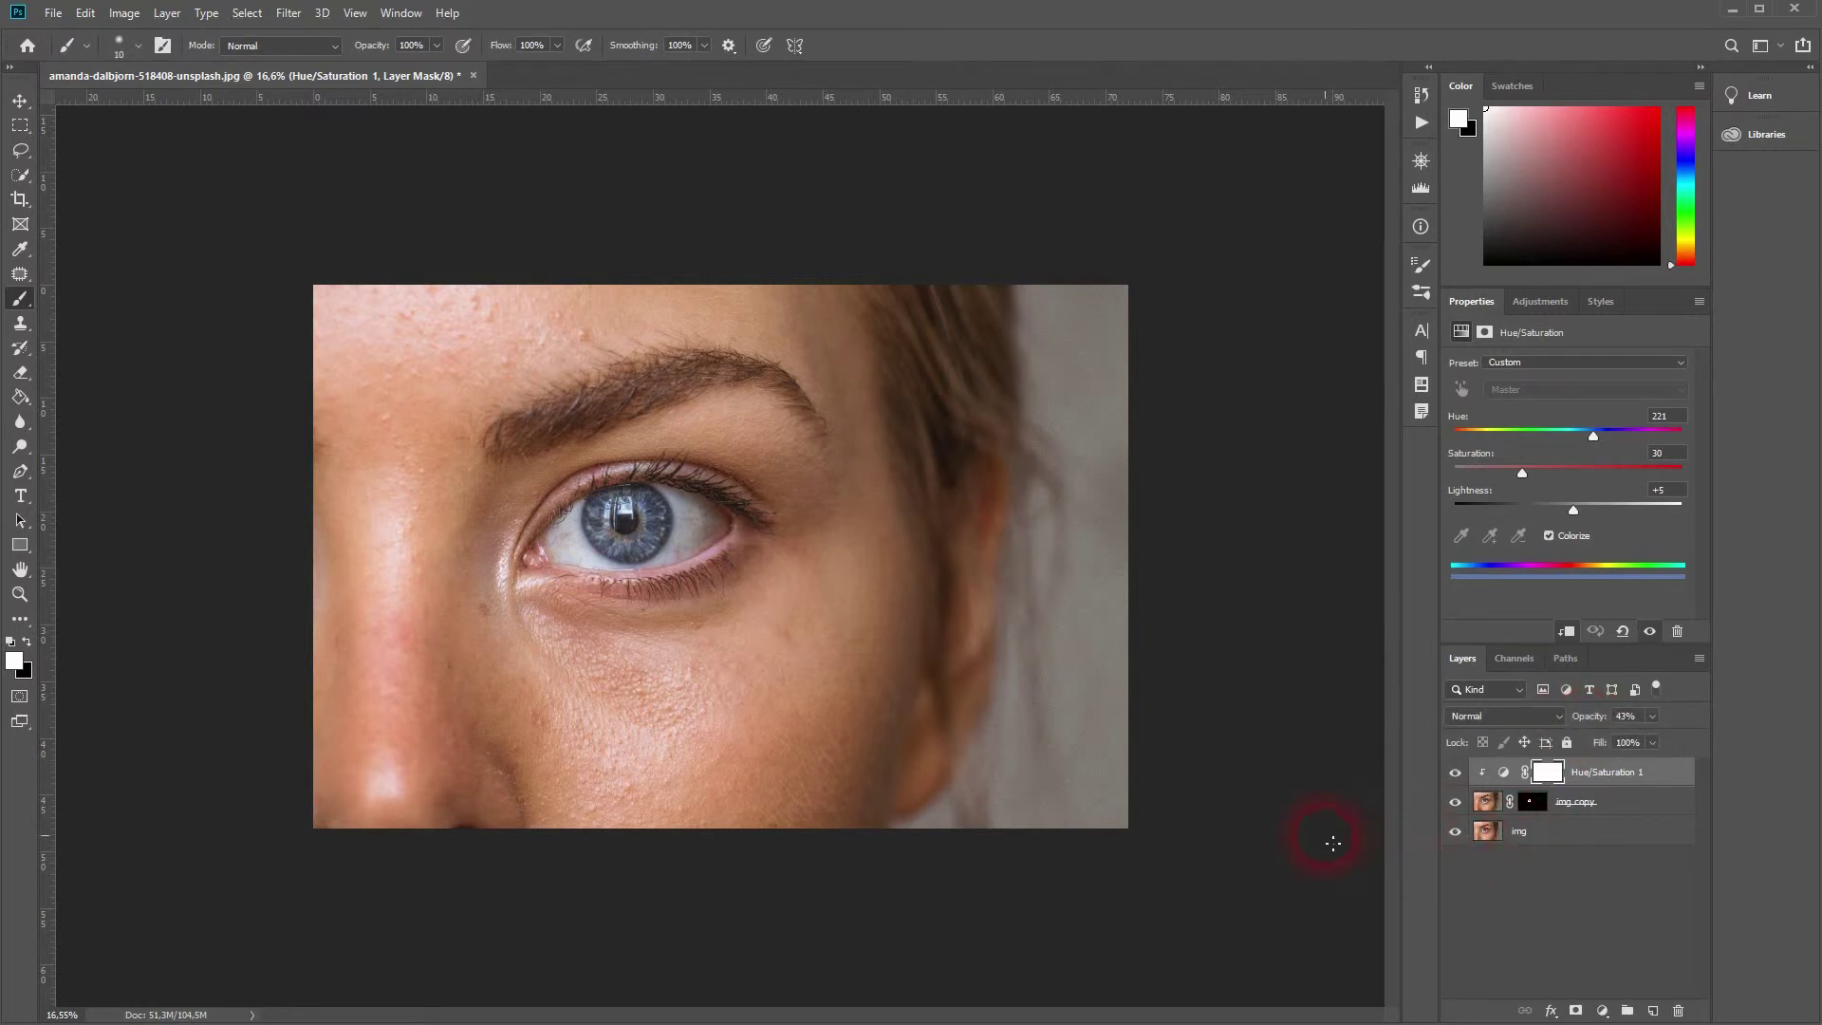